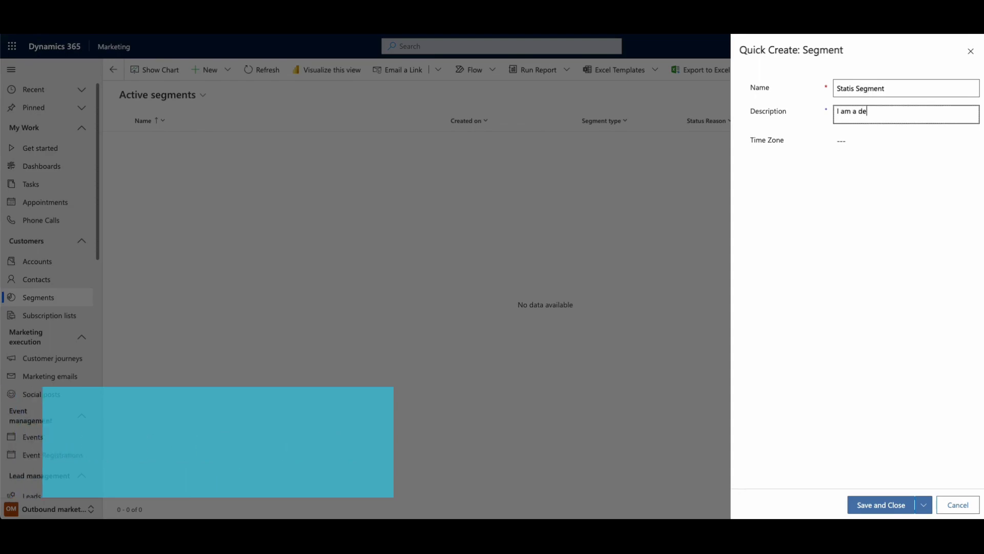
text(scription)
Step: Add three contacts to Statis Segment, then target Brochure 1 clicks in Dynamics Query and go live
click(906, 141)
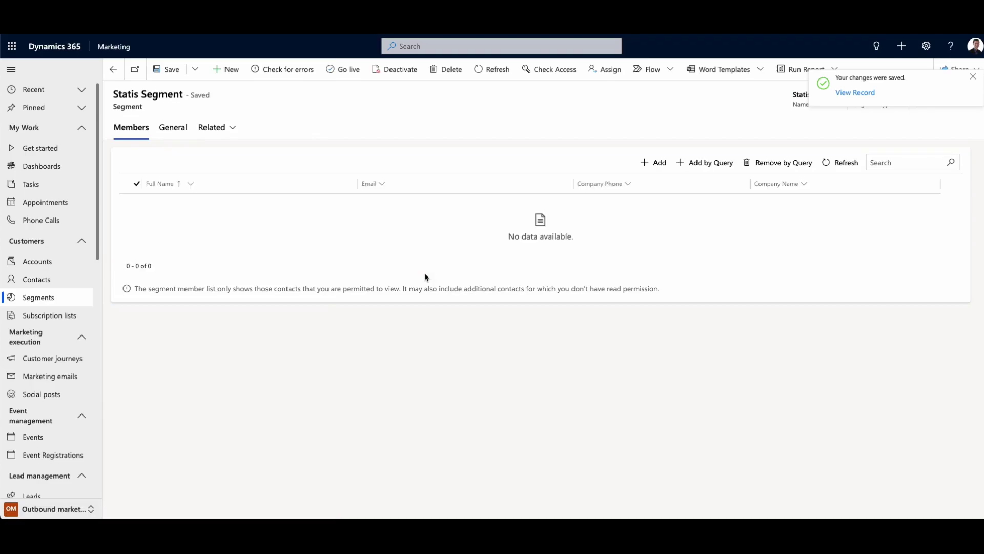
click(650, 163)
click(970, 89)
click(877, 136)
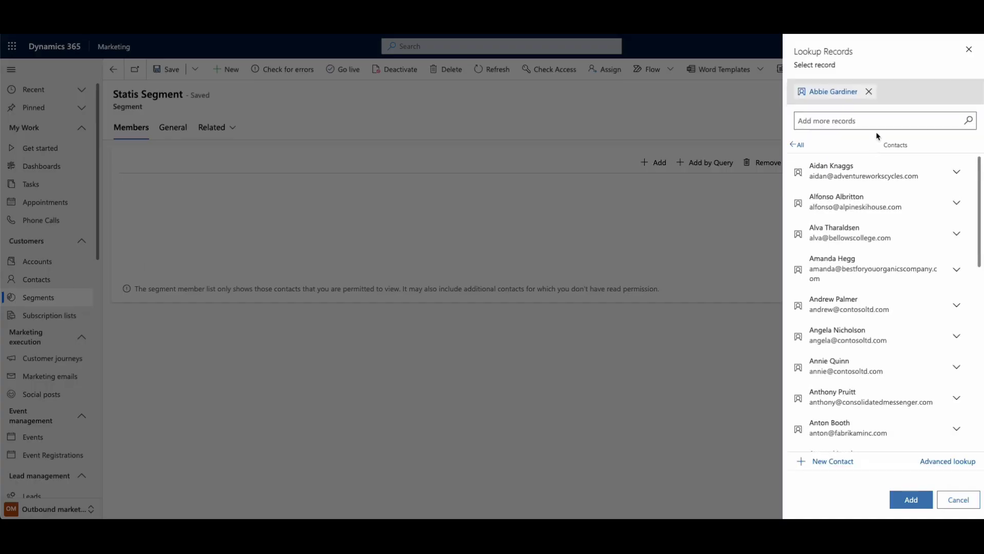
click(846, 171)
click(910, 499)
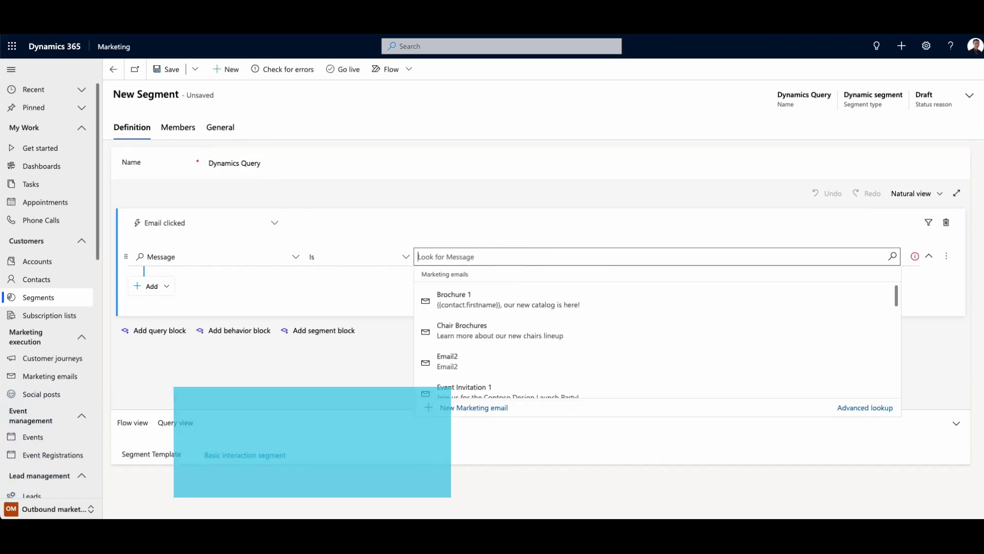
click(521, 299)
click(334, 71)
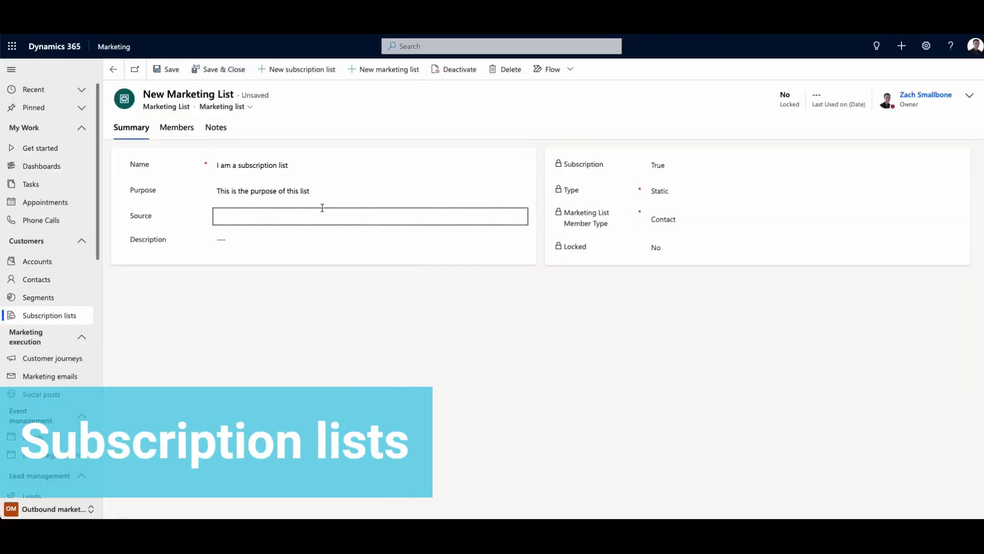
text(This is some description)
text(Imported from Users)
Step: Add three contacts as list members, then tick 'I am another subscription list'
click(171, 70)
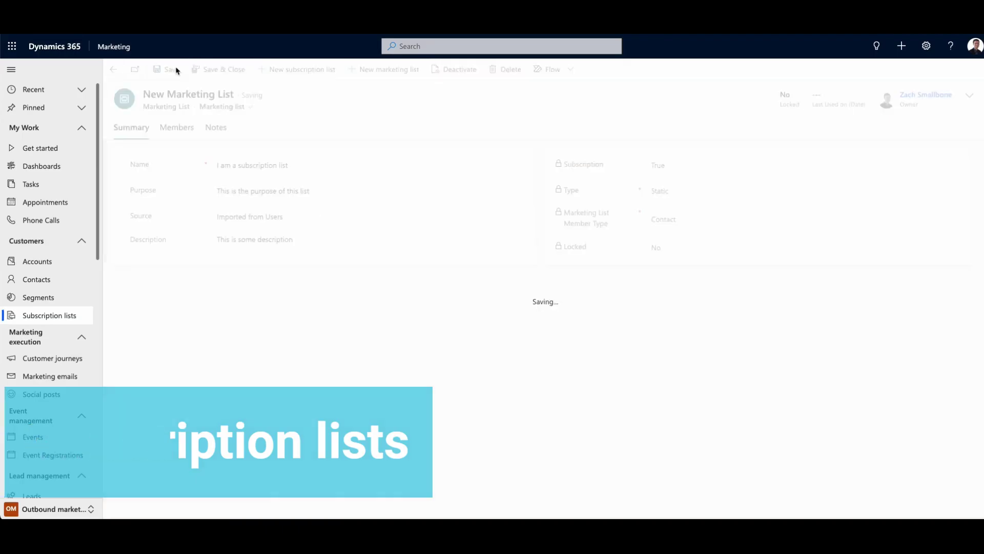
click(177, 126)
click(729, 189)
click(883, 141)
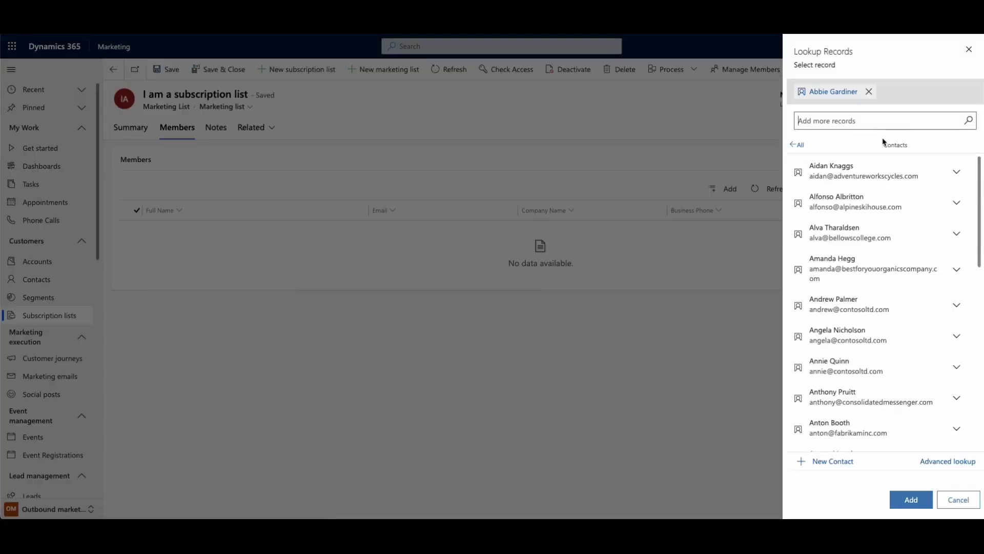
click(908, 500)
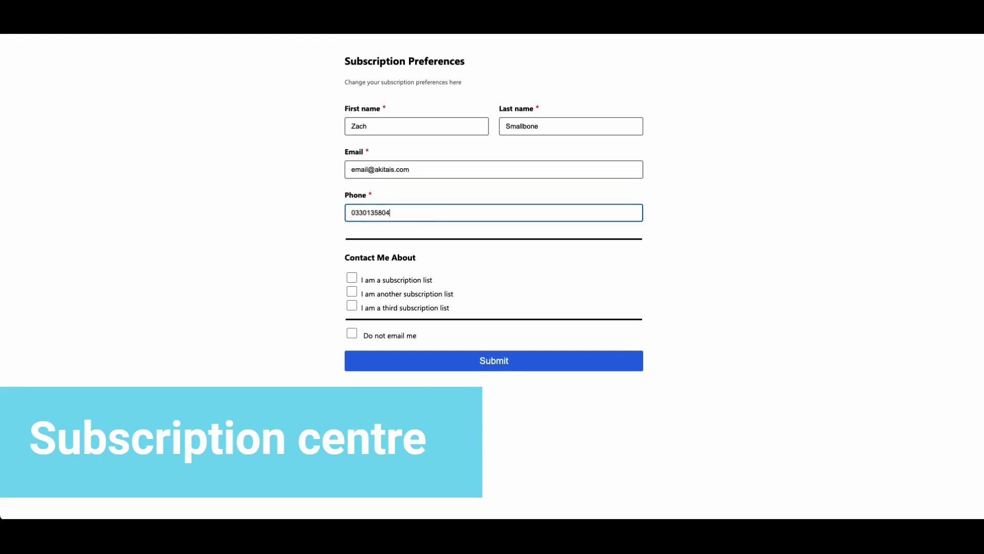
click(366, 293)
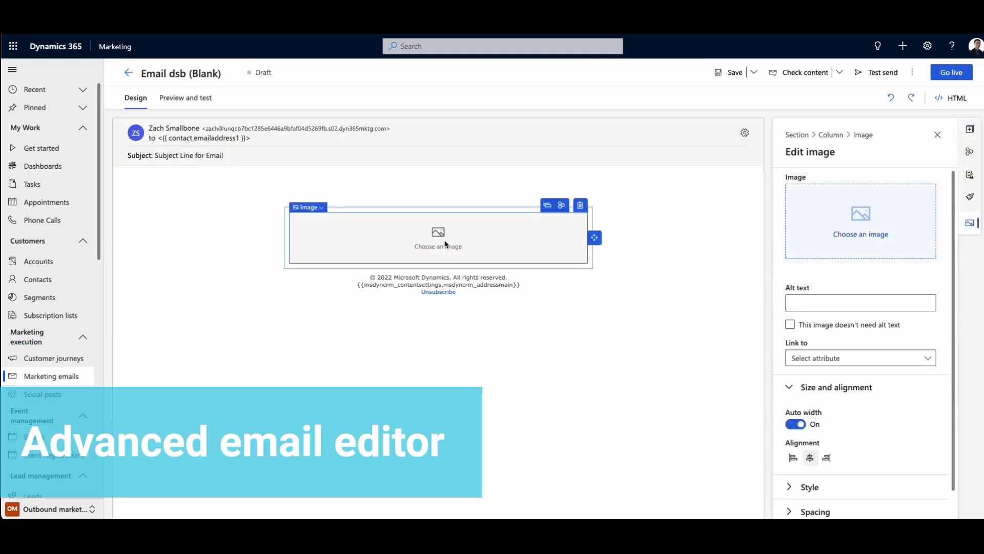
Step: Insert IS Logo.png from the image library into the email
click(809, 268)
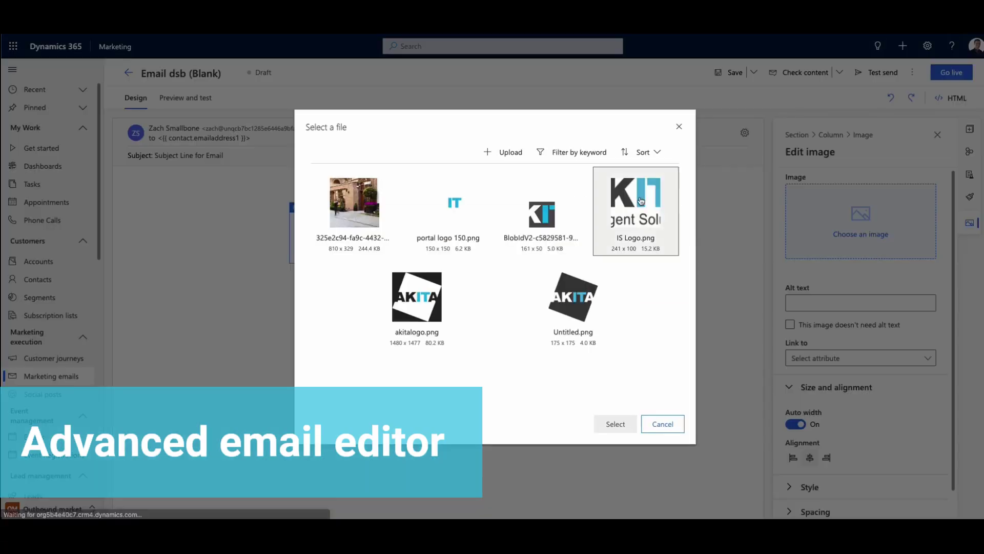
click(628, 425)
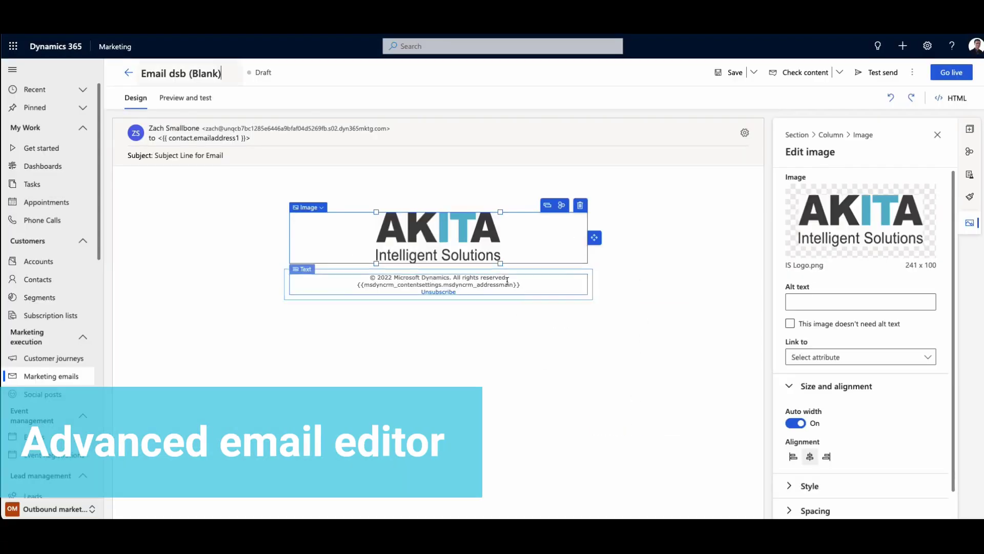
click(662, 235)
Step: Add a centred Akita IS Newsletter heading below the logo
drag(455, 251, 454, 254)
text(Akita IS Newsletter)
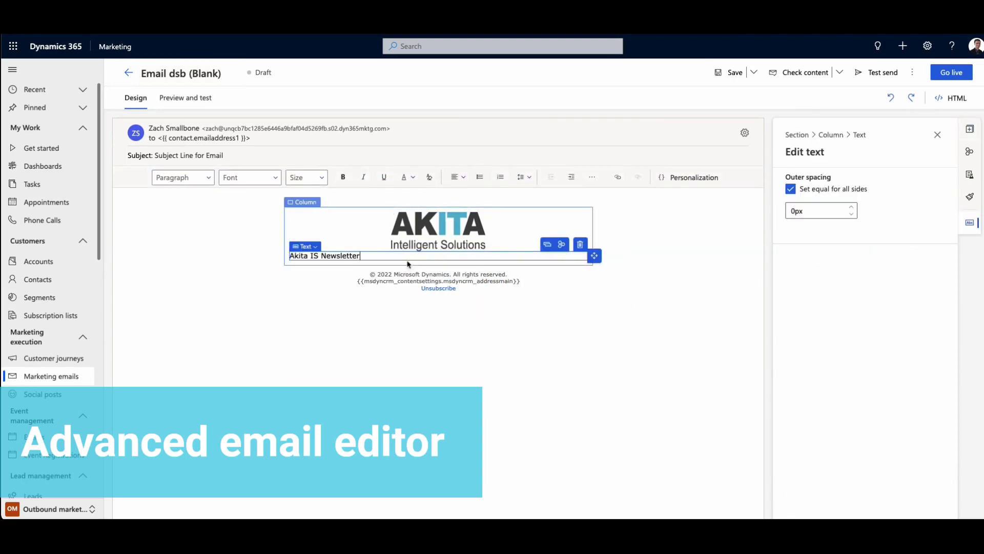
click(462, 179)
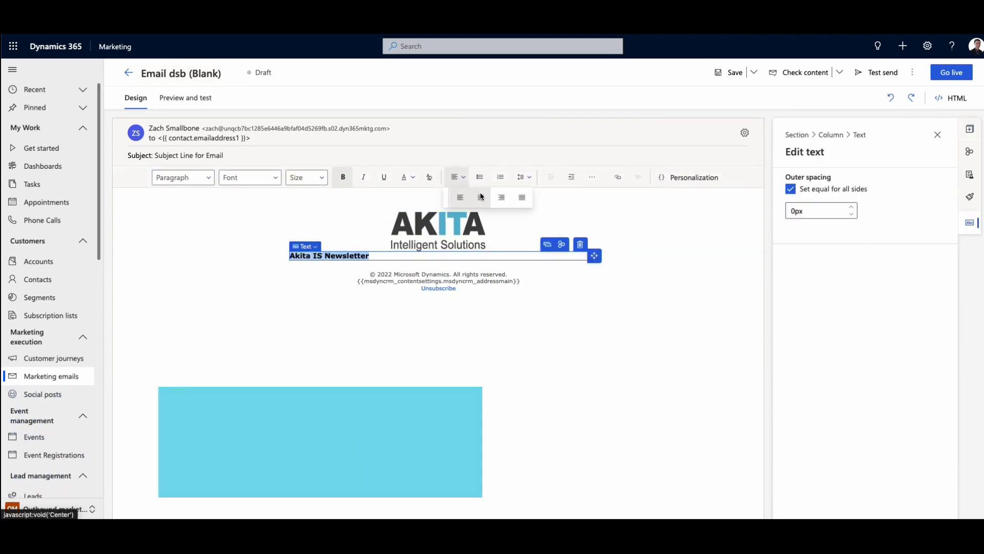
click(481, 196)
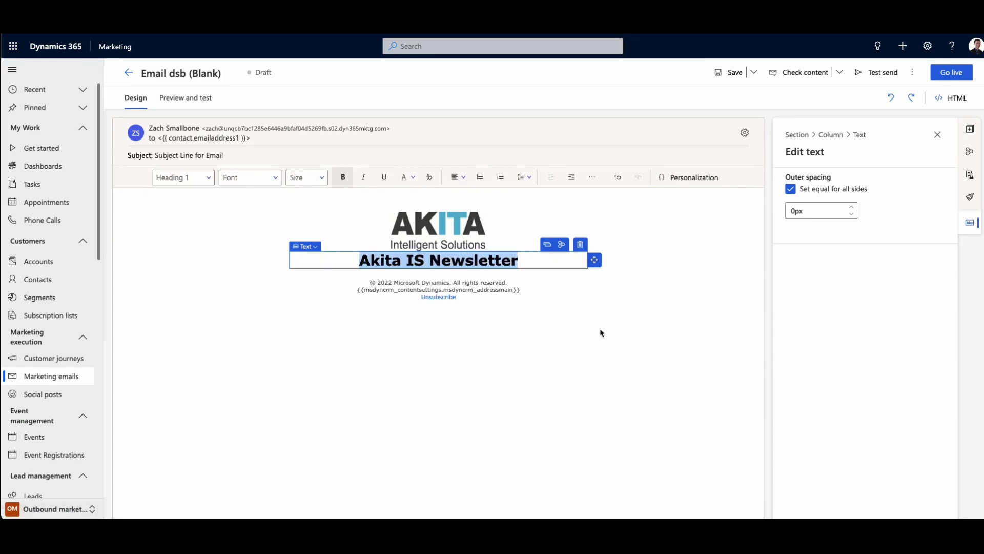
click(642, 336)
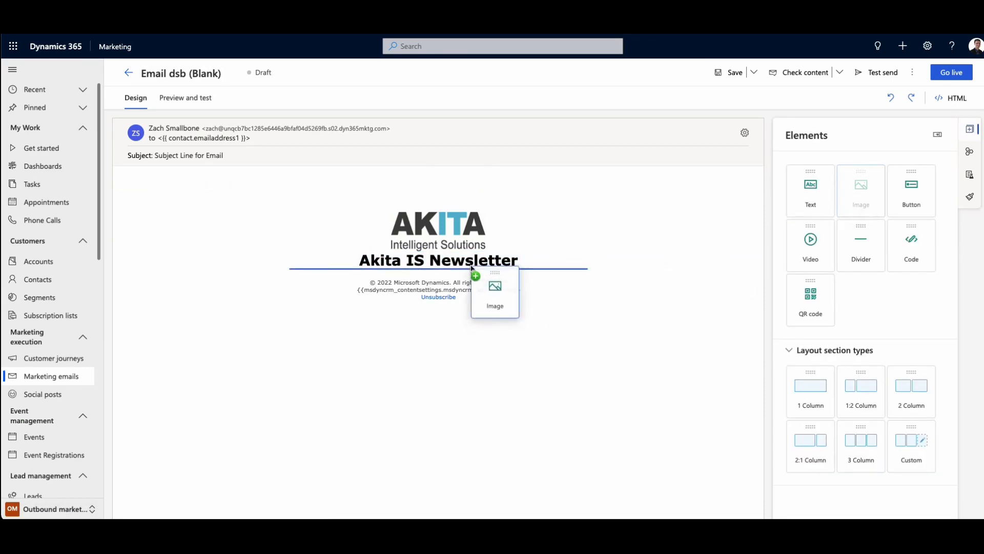
Step: Add an image block below the title, then start a new email from the 1 column template
drag(471, 267, 462, 296)
click(833, 269)
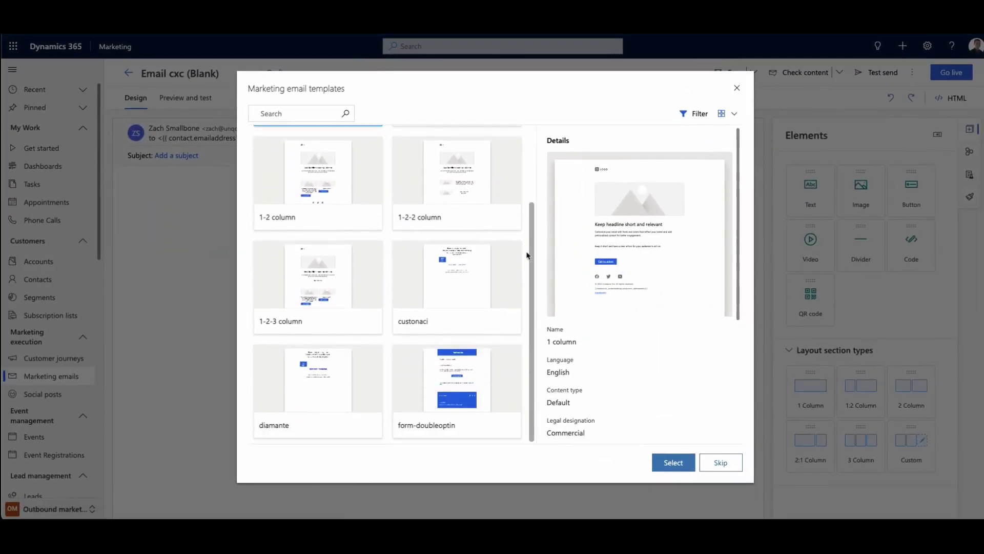
scroll(520, 181, up, 1)
click(657, 463)
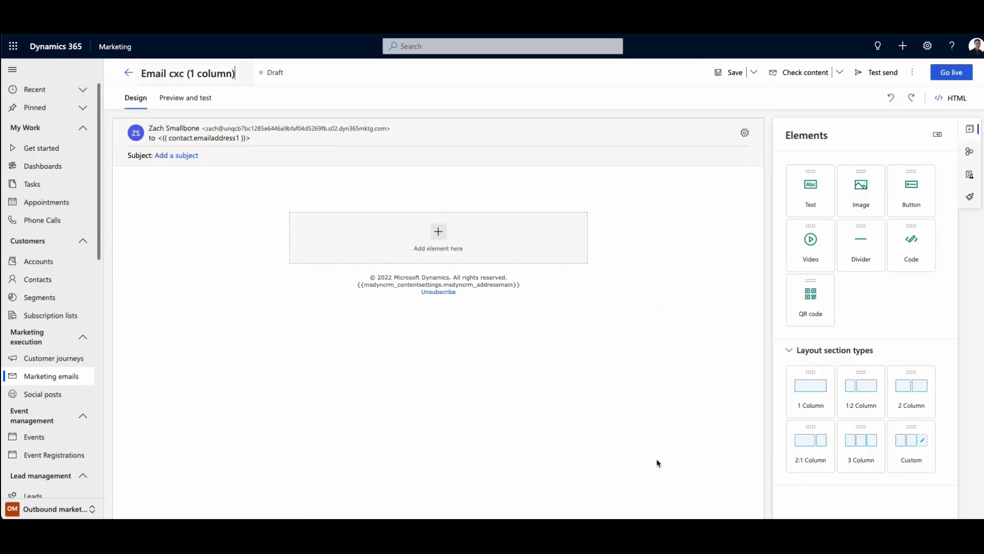
scroll(589, 362, down, 3)
triple_click(445, 261)
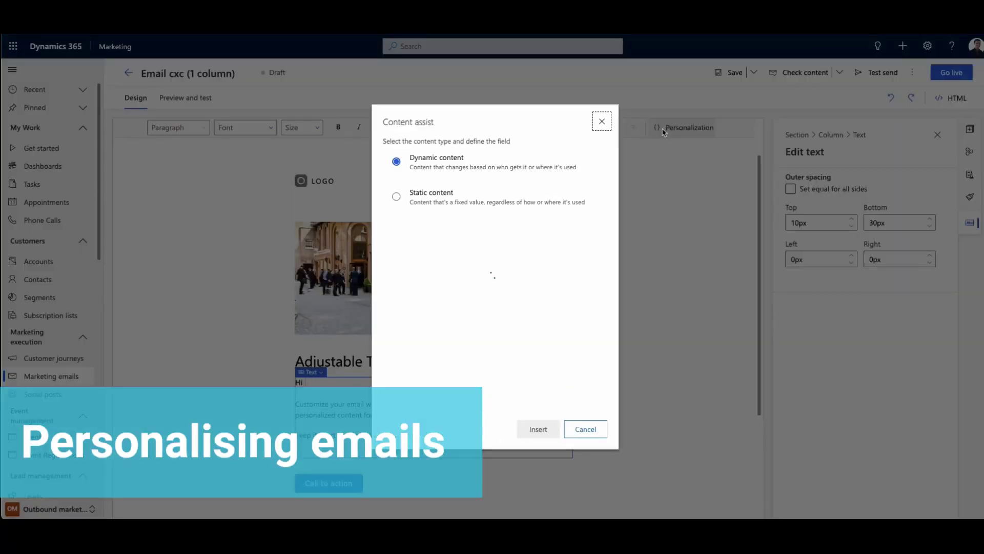
Step: Insert the Contact First Name placeholder after 'Hi' in the greeting
click(463, 193)
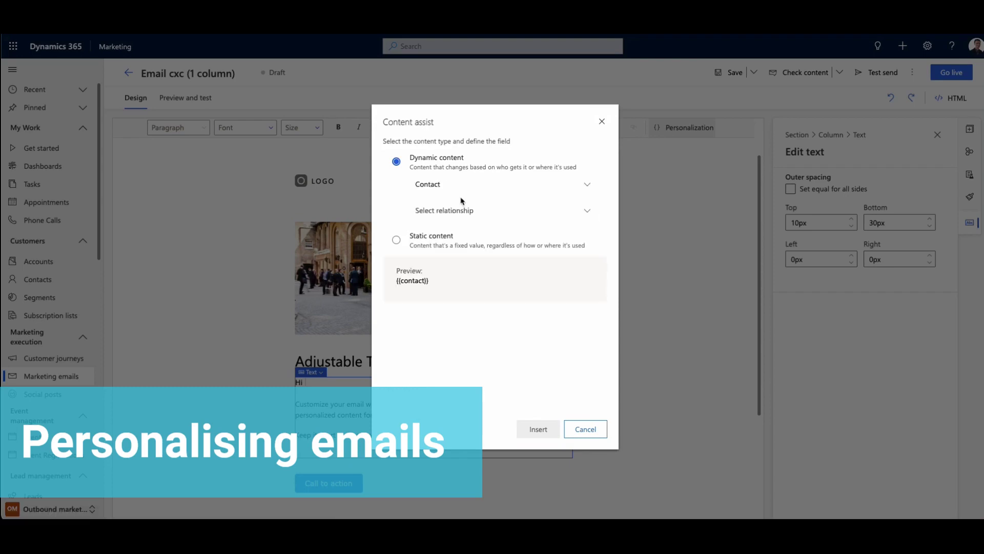
click(469, 211)
click(636, 212)
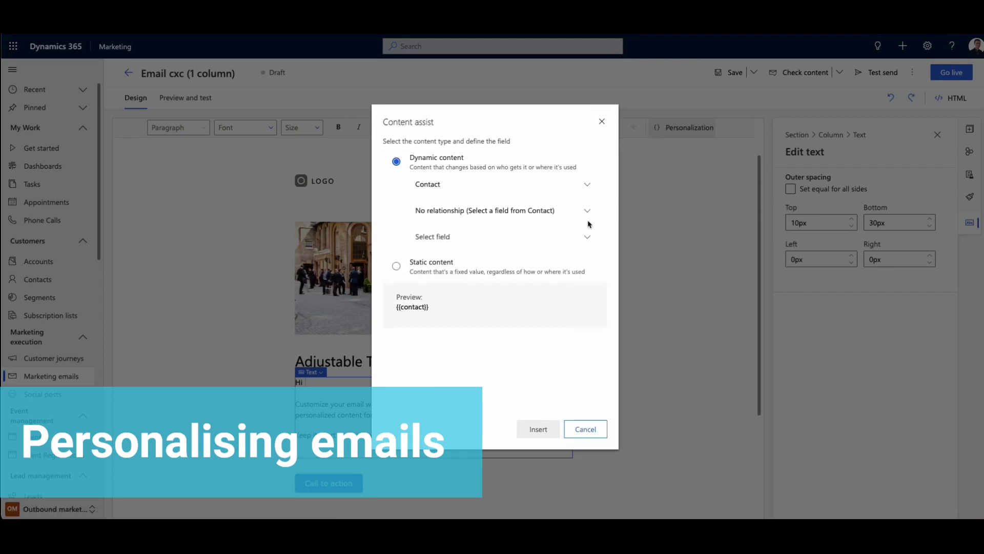
click(461, 234)
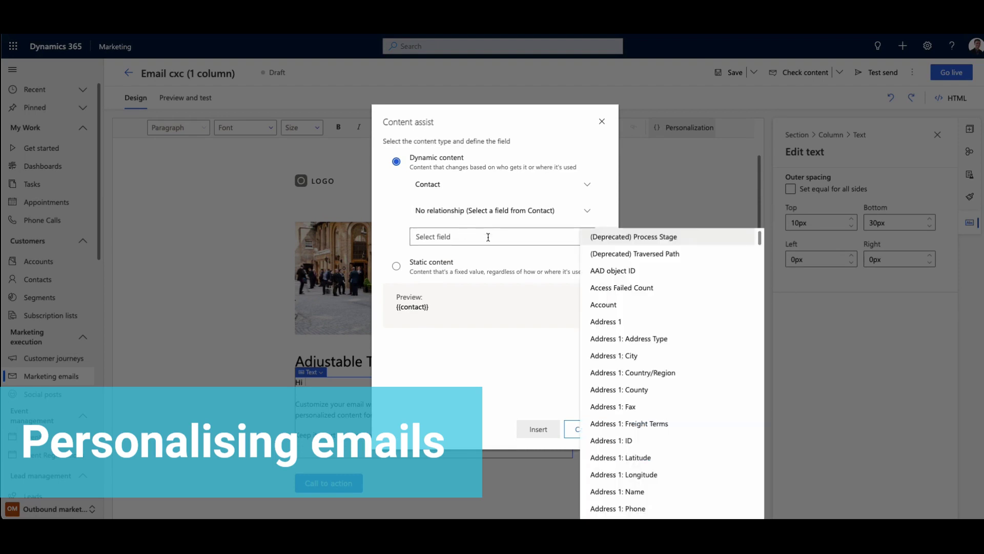
text(f)
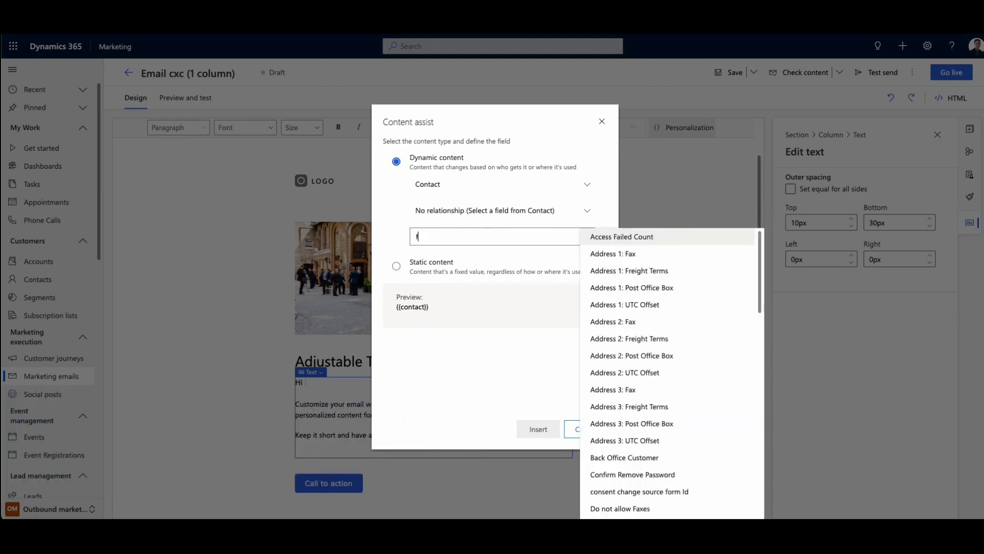
text(irst)
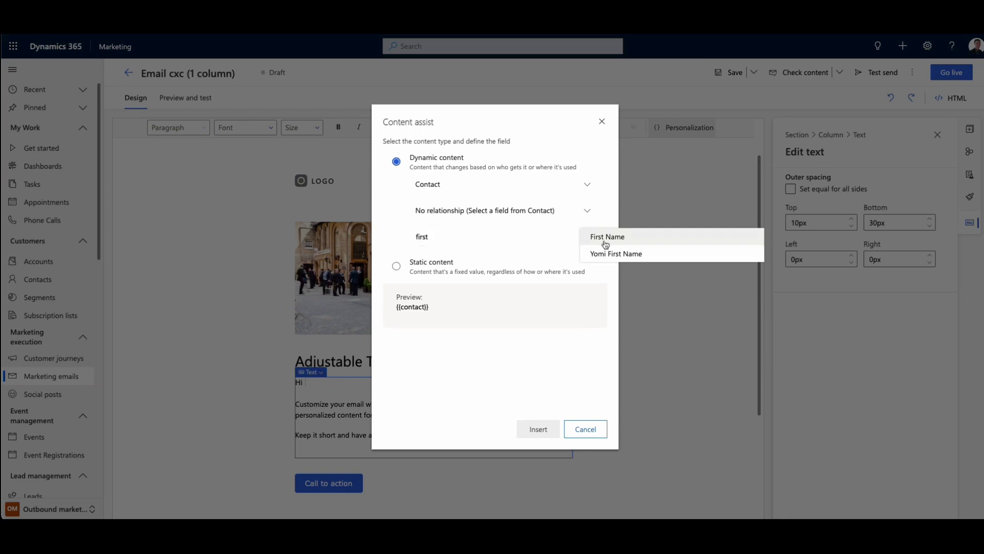
click(606, 239)
click(539, 429)
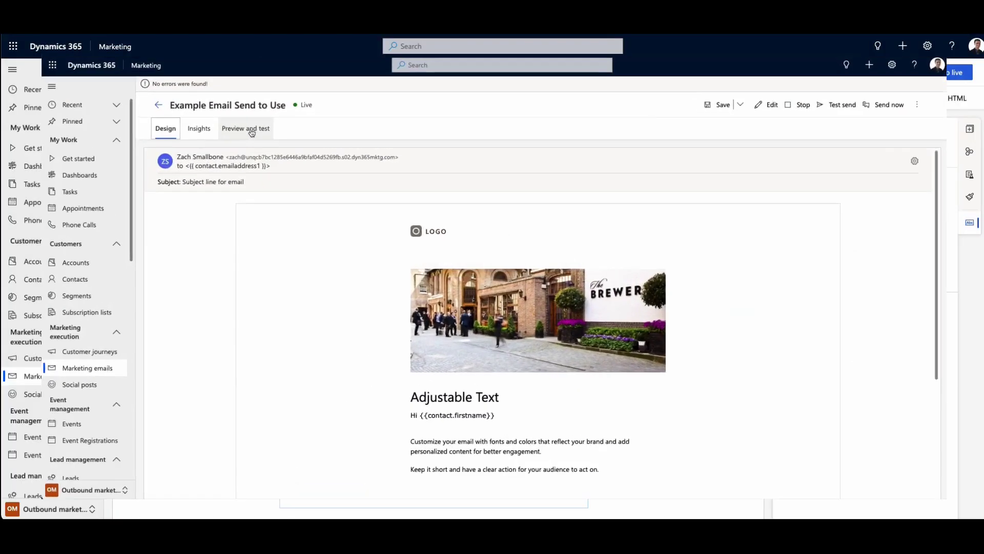
click(225, 117)
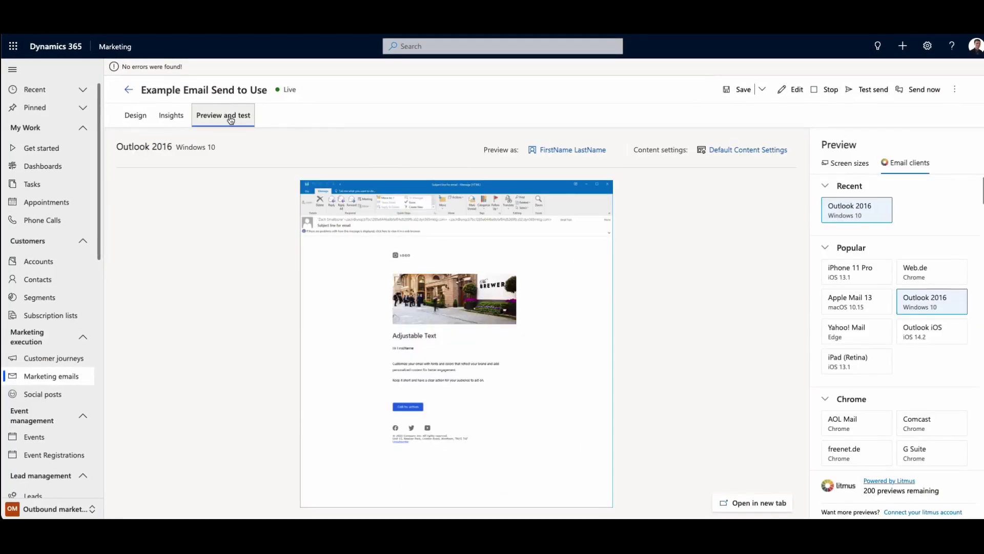
scroll(872, 261, down, 1)
scroll(872, 261, down, 2)
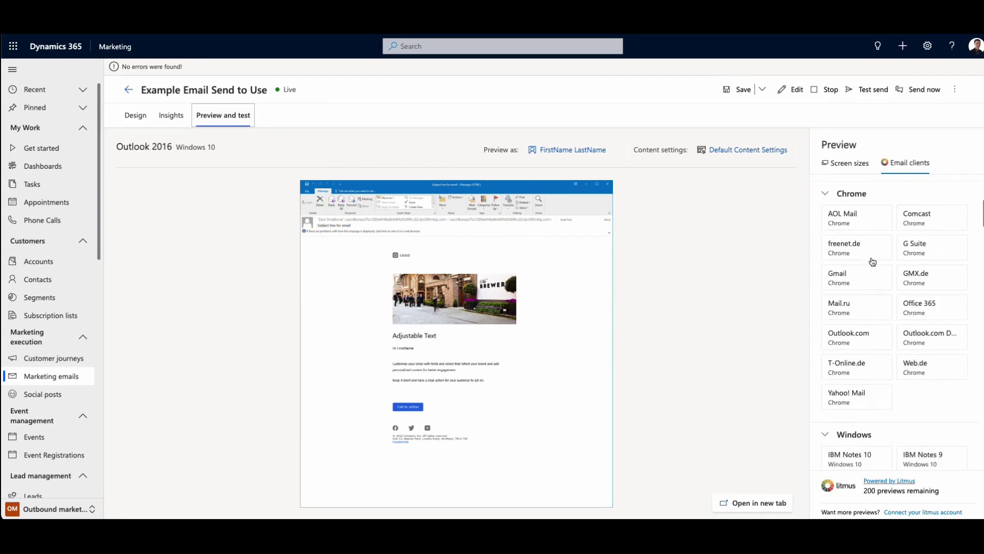
scroll(873, 261, down, 1)
scroll(872, 262, up, 5)
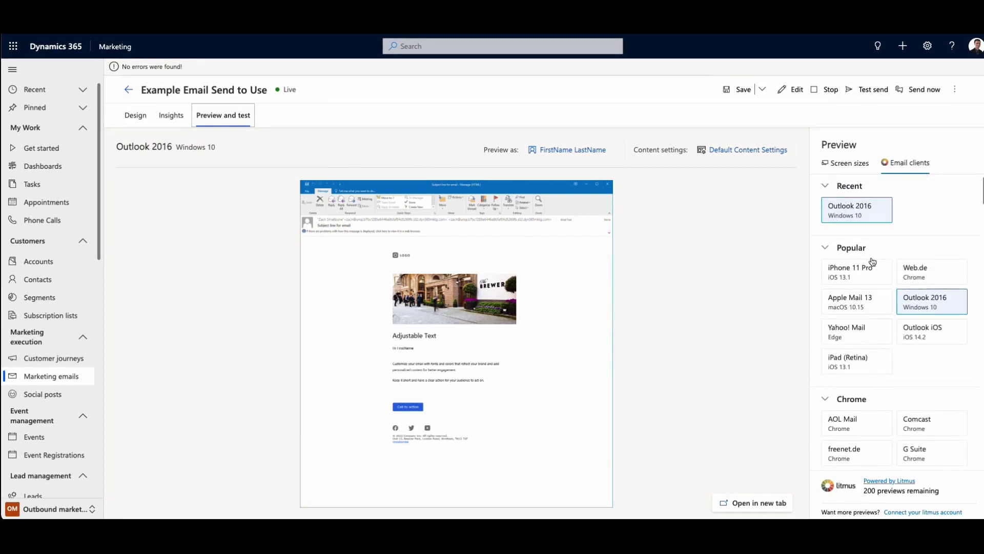
Step: Enlarge the Outlook 2016 preview of Example Email Send to Use
click(547, 252)
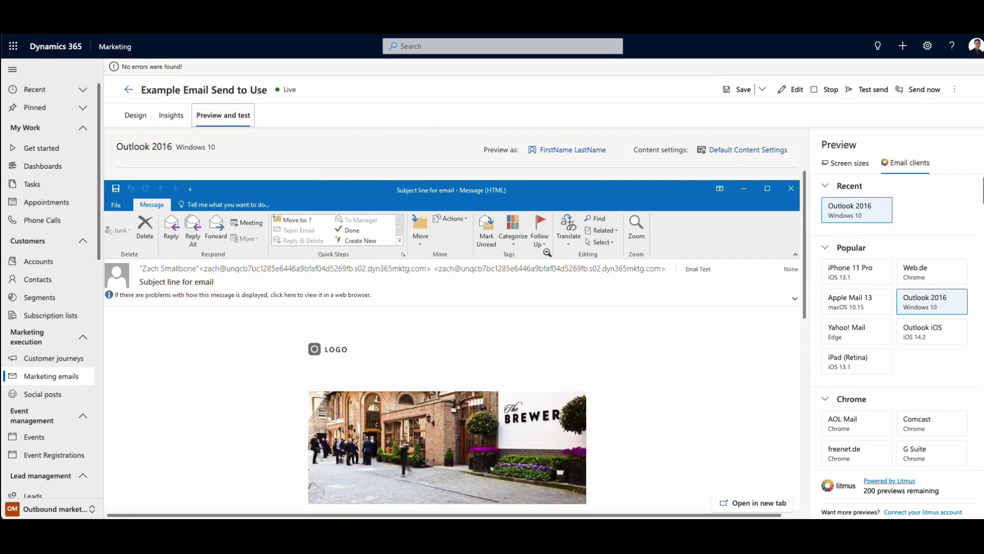
scroll(547, 252, down, 1)
scroll(546, 252, down, 2)
scroll(546, 252, down, 1)
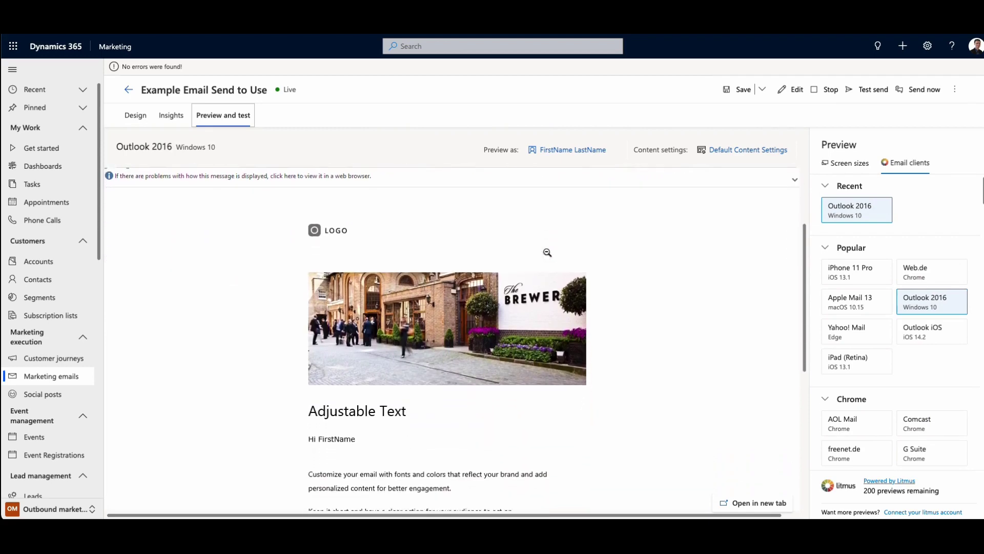
scroll(547, 252, down, 1)
scroll(547, 253, down, 5)
scroll(547, 253, down, 4)
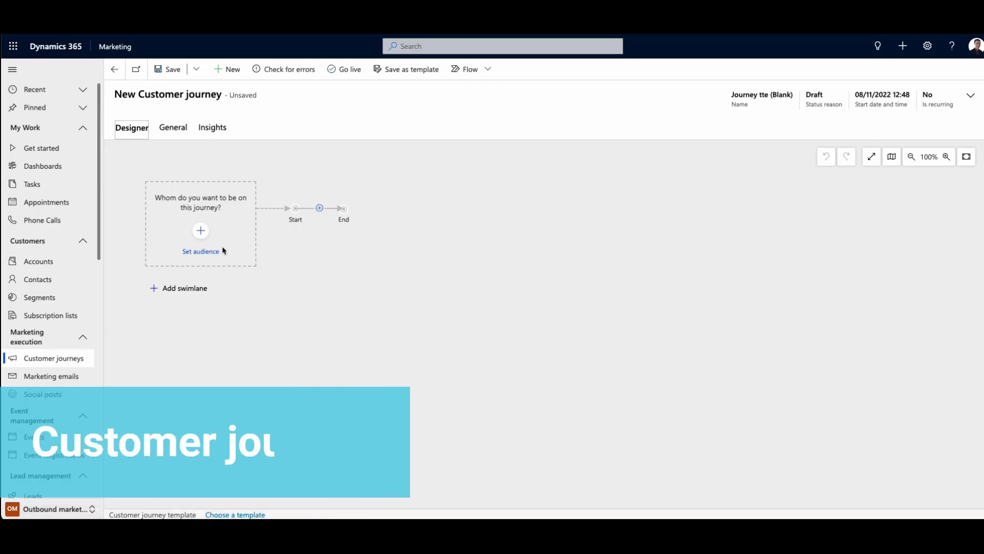
Step: Set the journey audience to the Dynamics Query segment
click(201, 244)
click(896, 303)
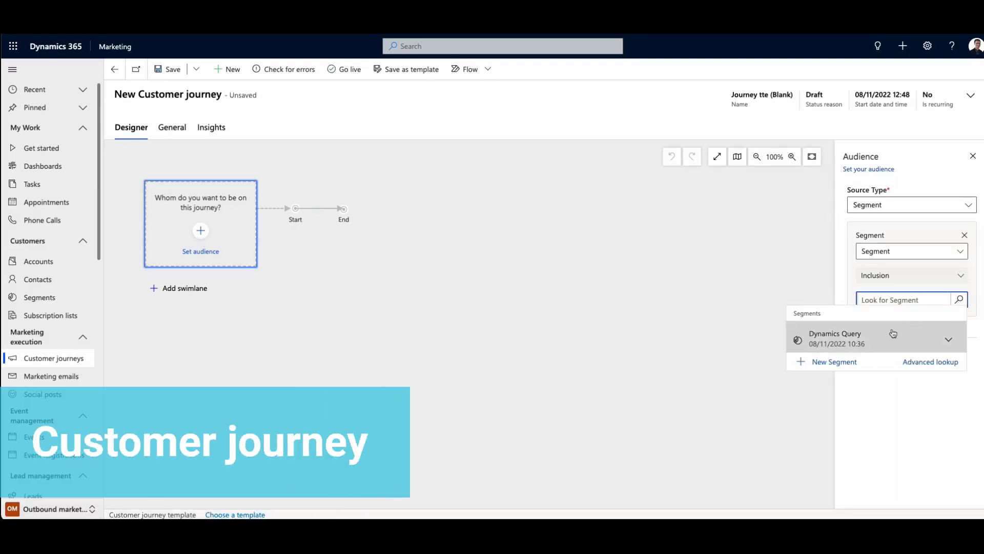
click(864, 333)
Step: Add a Send email step with Welcome to Contoso, followed by a Wait step
click(312, 209)
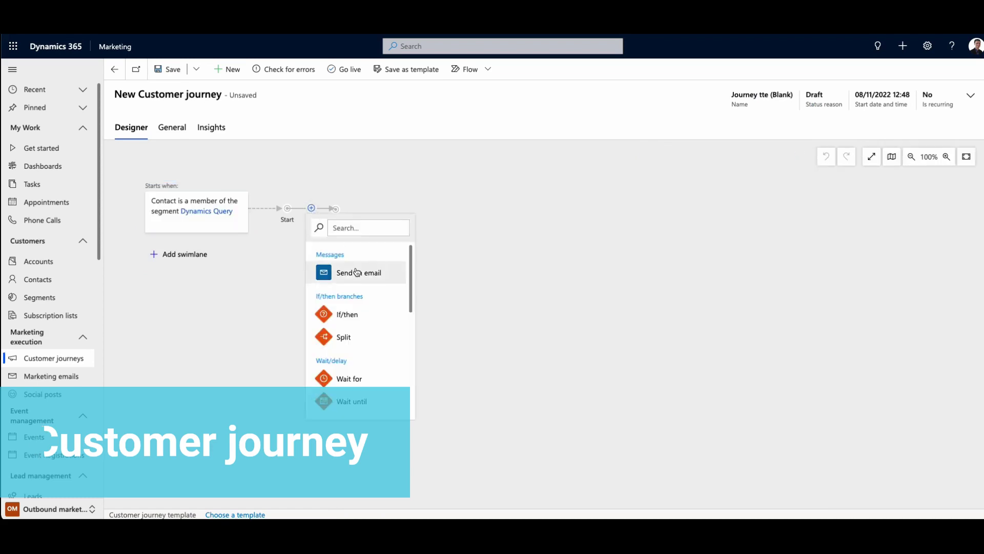
click(356, 271)
click(967, 208)
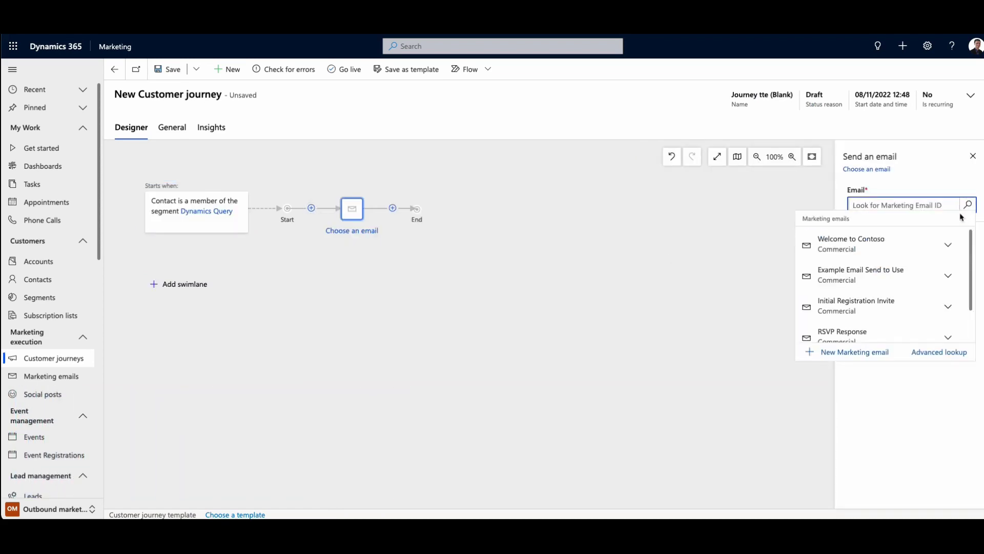
click(862, 243)
click(393, 208)
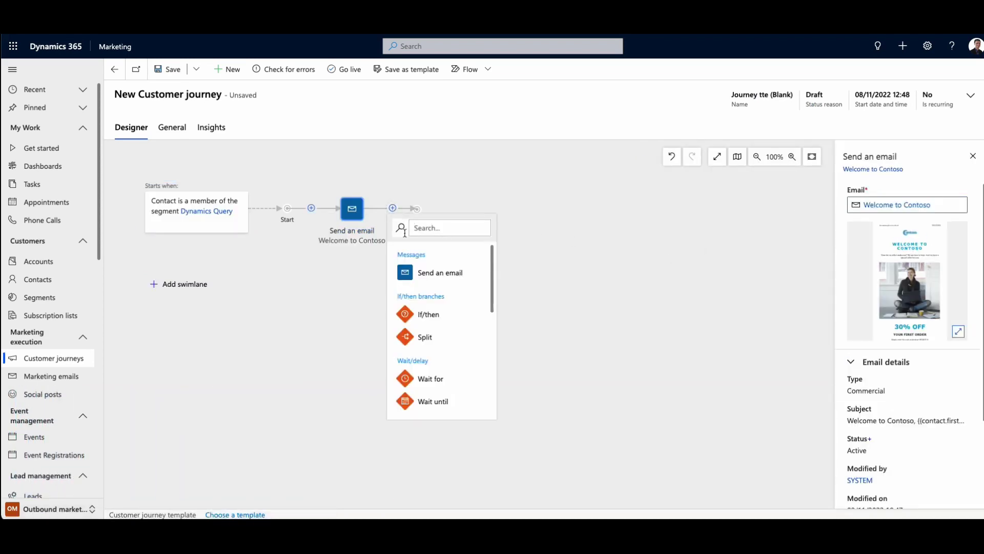
click(444, 383)
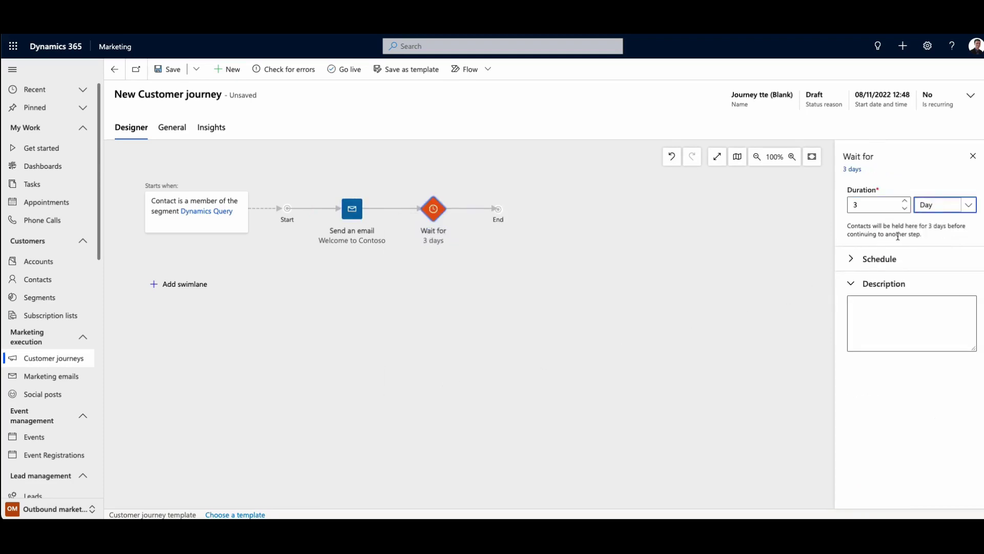
Step: Add an if/then branch on whether Welcome to Contoso has been opened
click(474, 208)
click(512, 317)
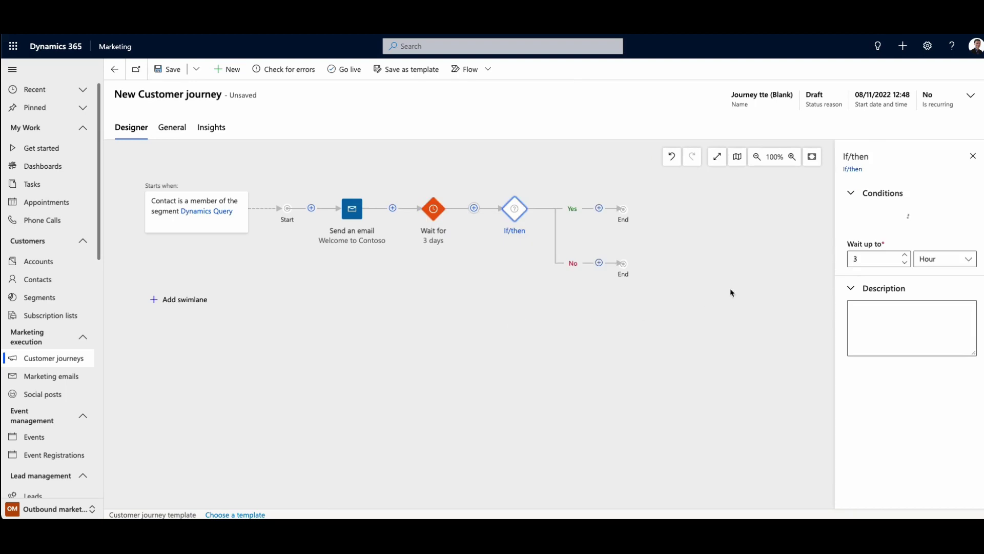
click(958, 253)
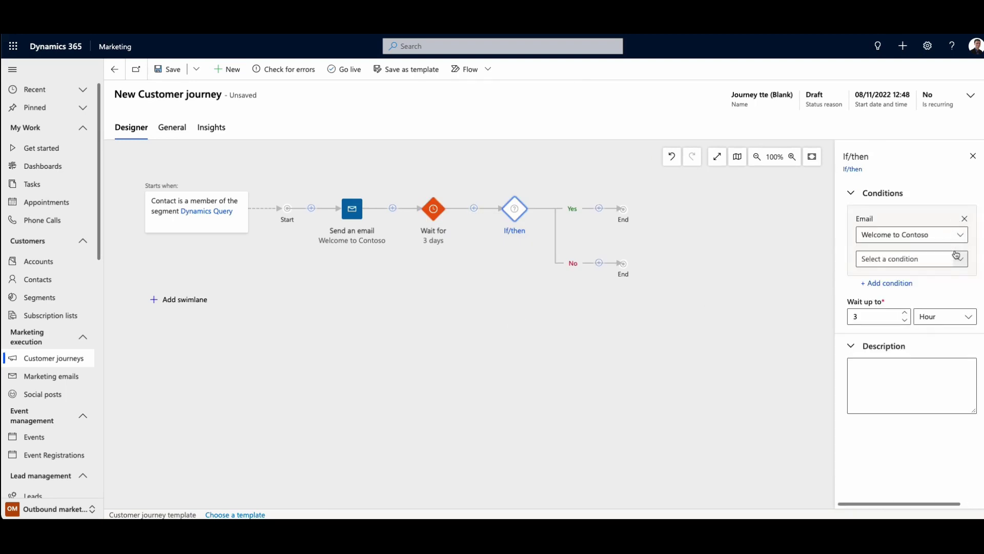
click(944, 278)
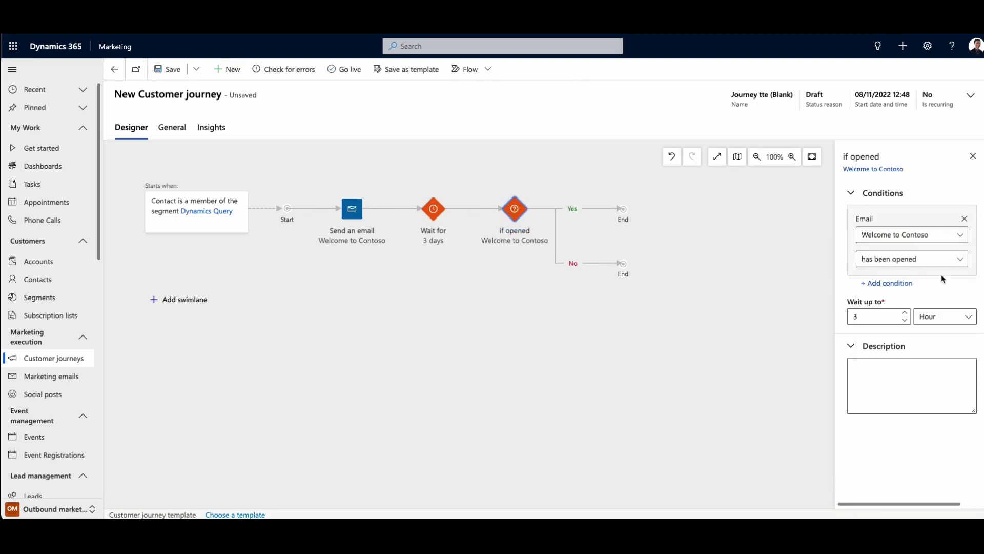
click(973, 156)
Step: Add Create lead on the Yes branch and Example Email Send to Use on No
click(599, 207)
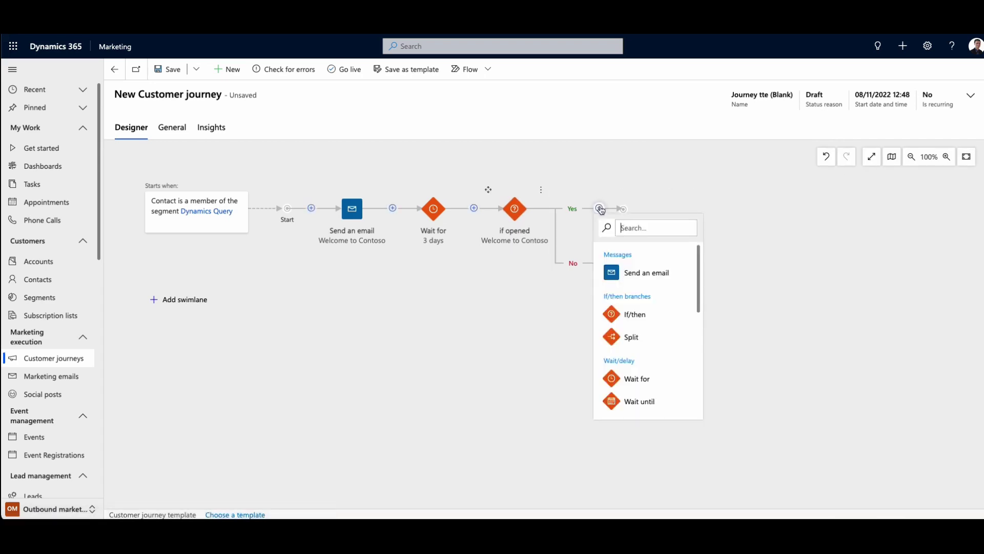
scroll(642, 353, down, 2)
click(635, 257)
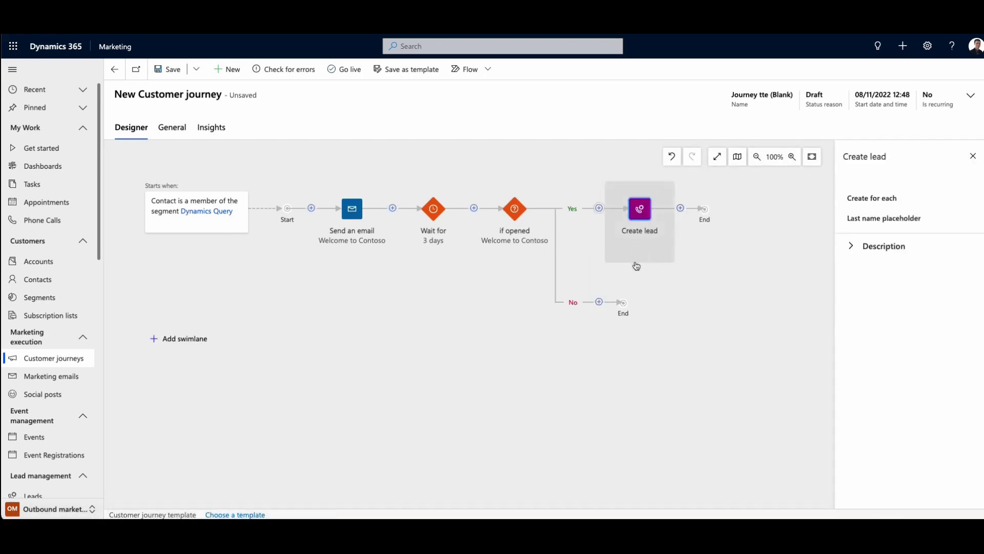
click(598, 302)
click(652, 367)
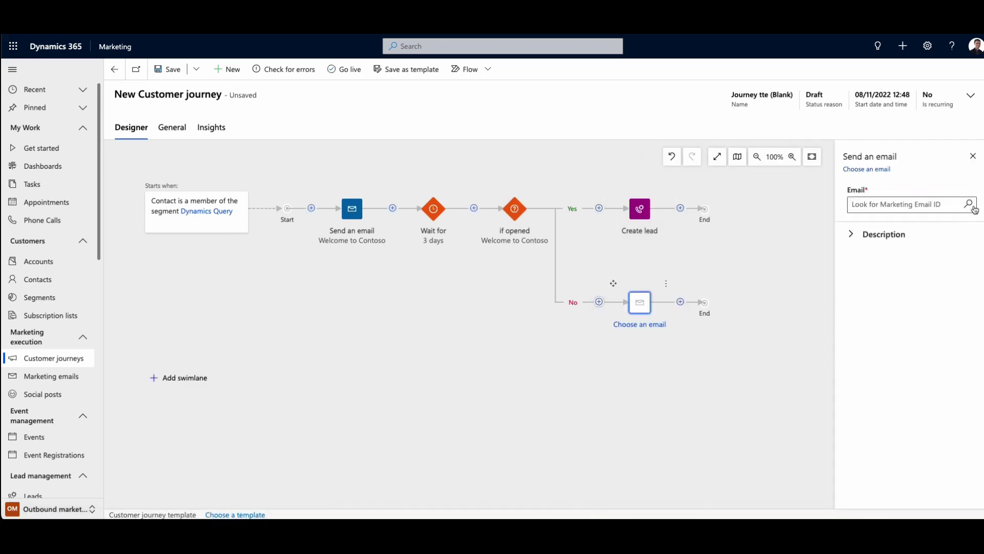
click(970, 205)
click(872, 269)
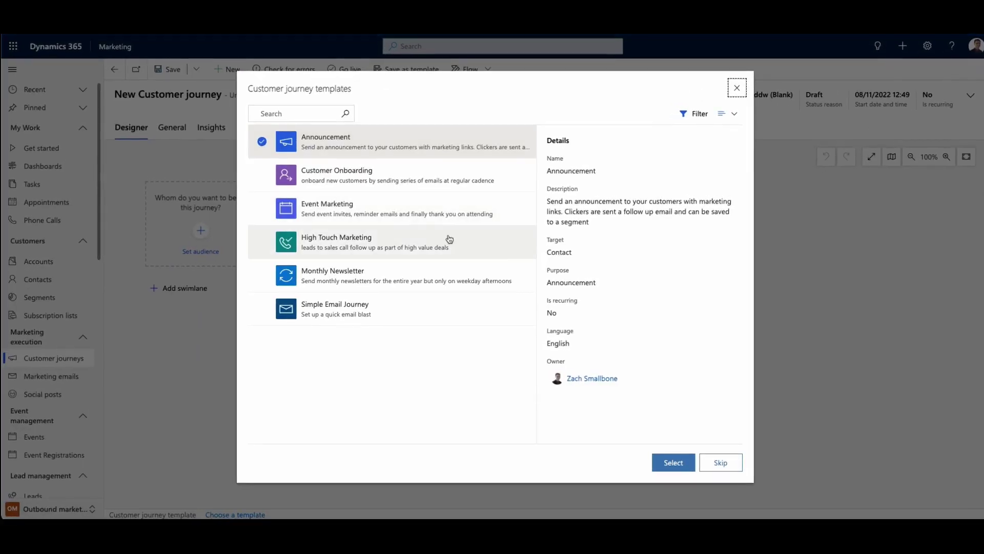
Step: Load the High Touch Marketing template journey with Dynamics Query as audience
click(446, 238)
click(672, 462)
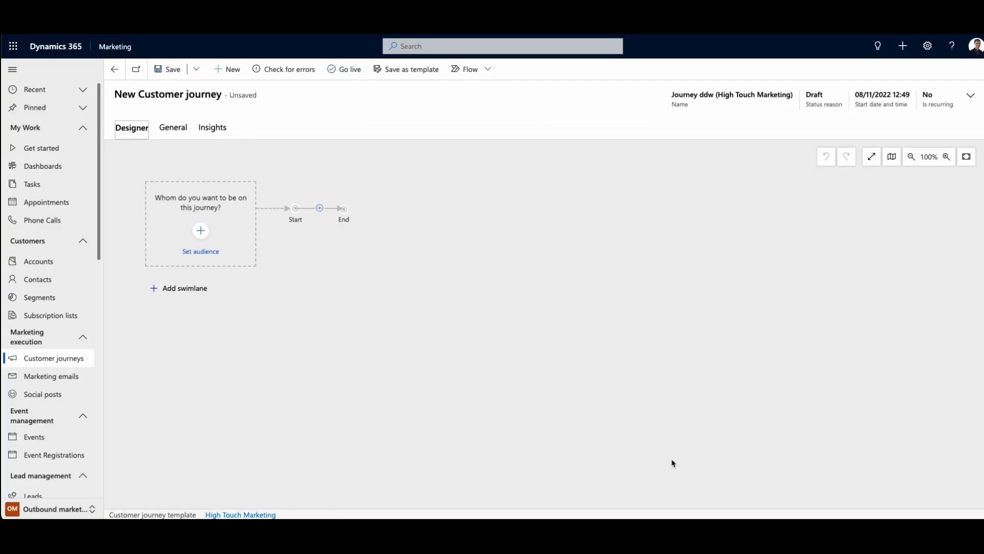
click(193, 193)
click(907, 300)
click(838, 336)
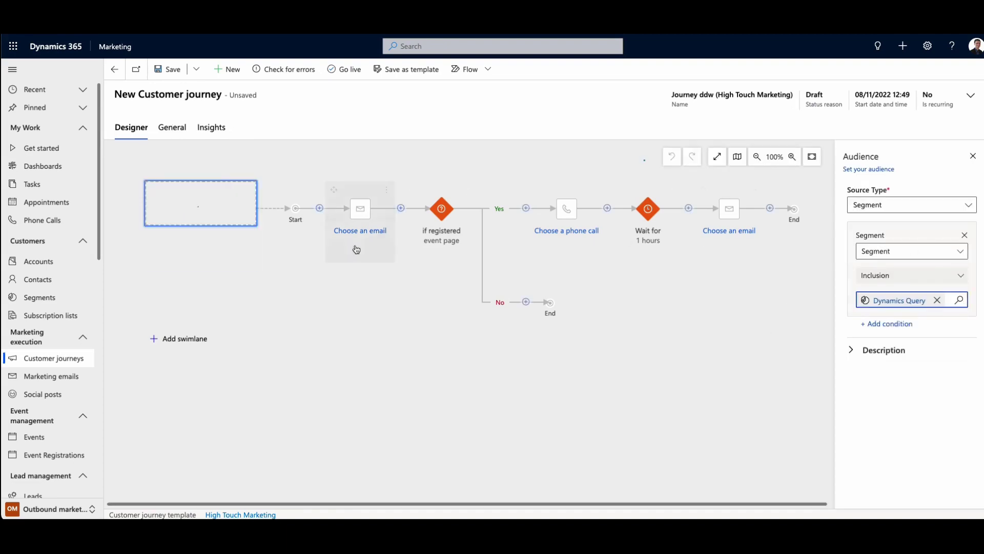
Step: Set the template emails to Welcome to Contoso and Initial Registration Invite, adding a No-branch email
click(355, 220)
click(959, 204)
click(849, 248)
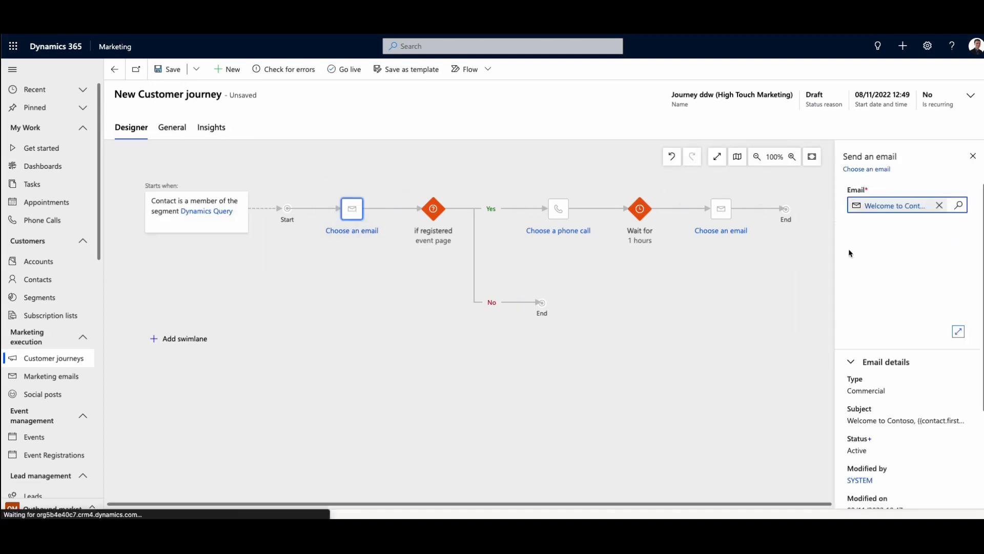
click(721, 209)
click(967, 204)
click(885, 304)
click(517, 301)
click(559, 365)
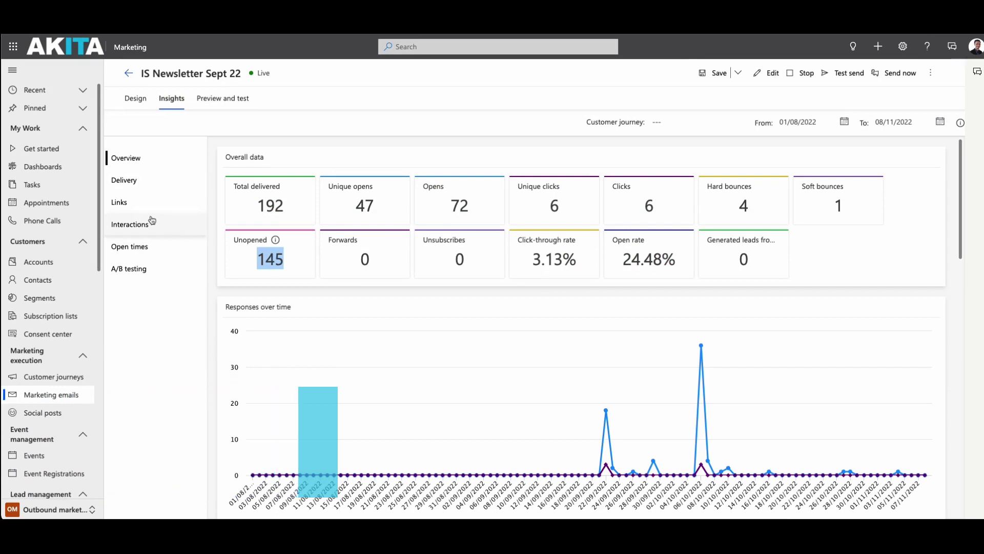
Step: Review the IS Newsletter link click map, then its design and overall insights
click(121, 202)
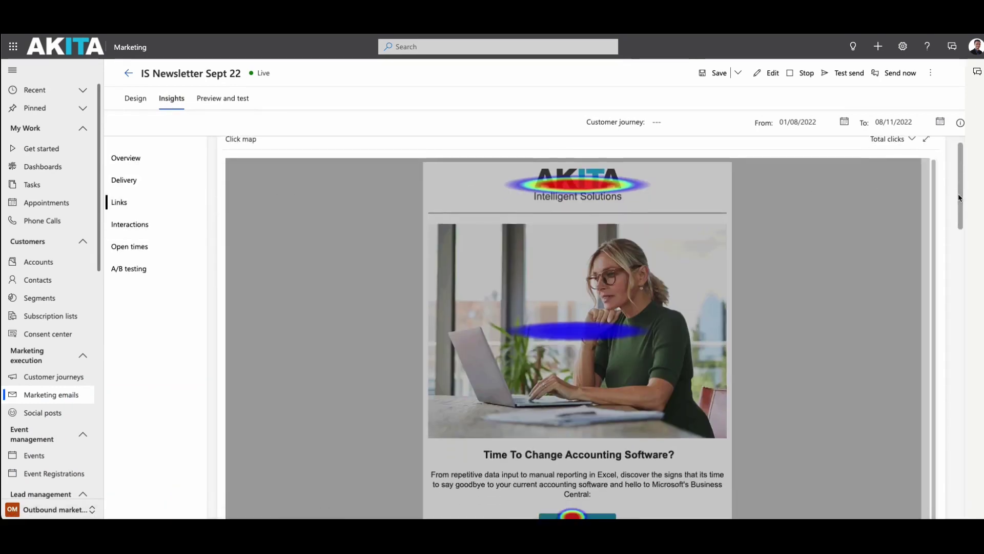
drag(960, 193, 950, 422)
click(136, 98)
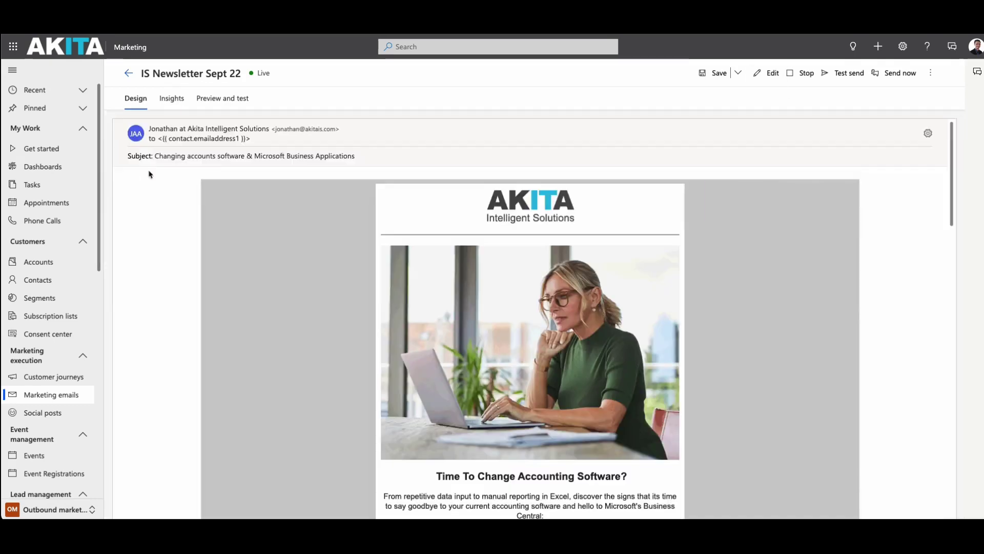
click(171, 97)
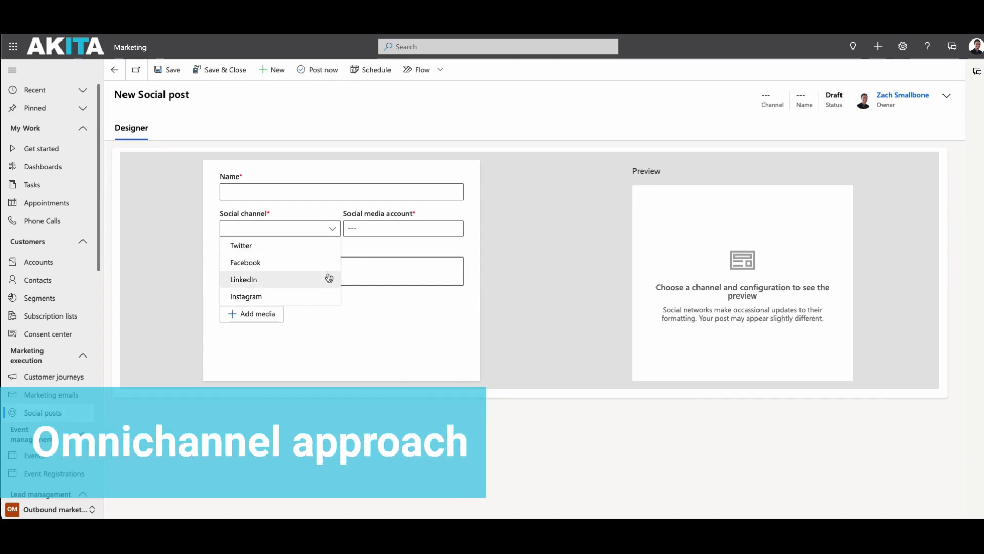
Step: Write the Example Tweet on Twitter for the Akita Twitter account
click(322, 247)
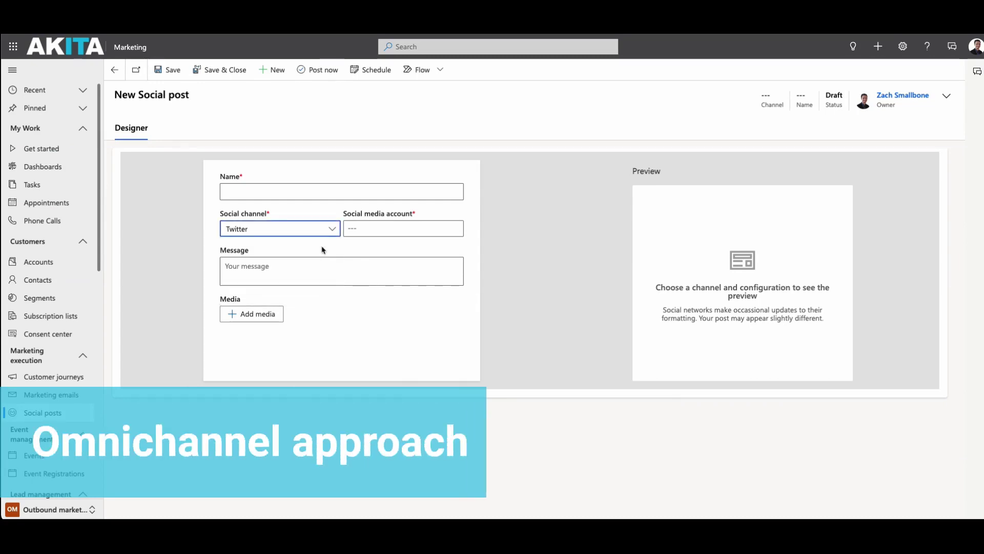
click(458, 229)
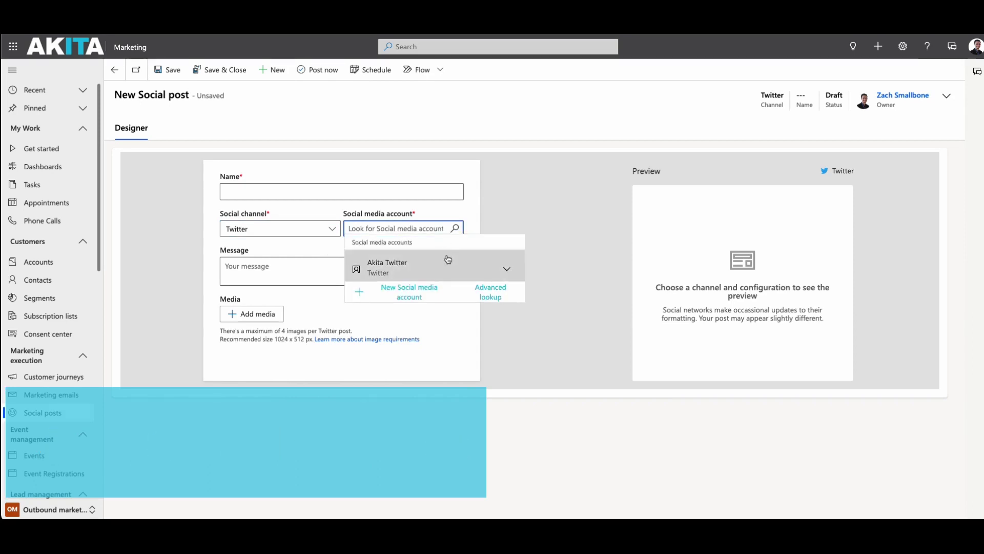
click(392, 265)
text(Example Tweet)
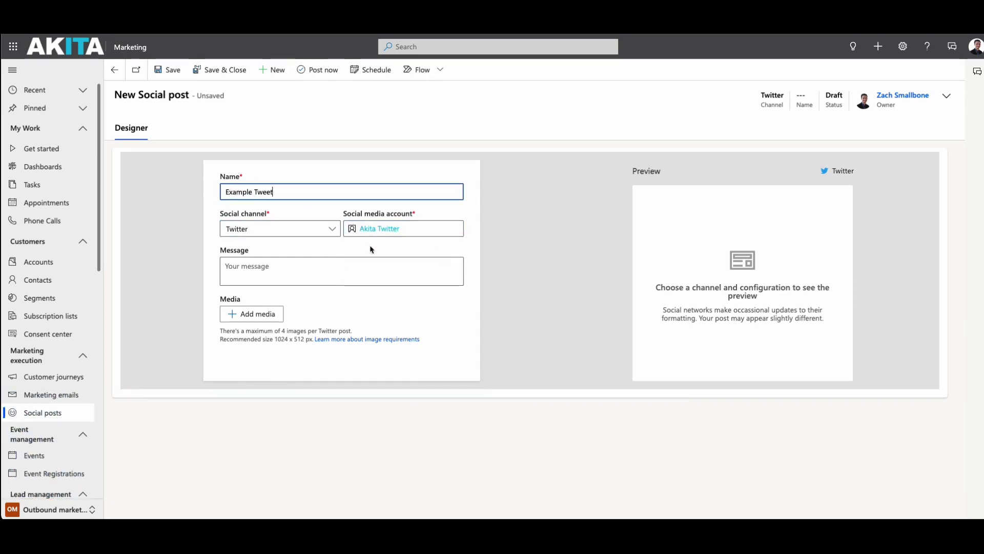
click(356, 266)
text(This is an example tweet that contains some text)
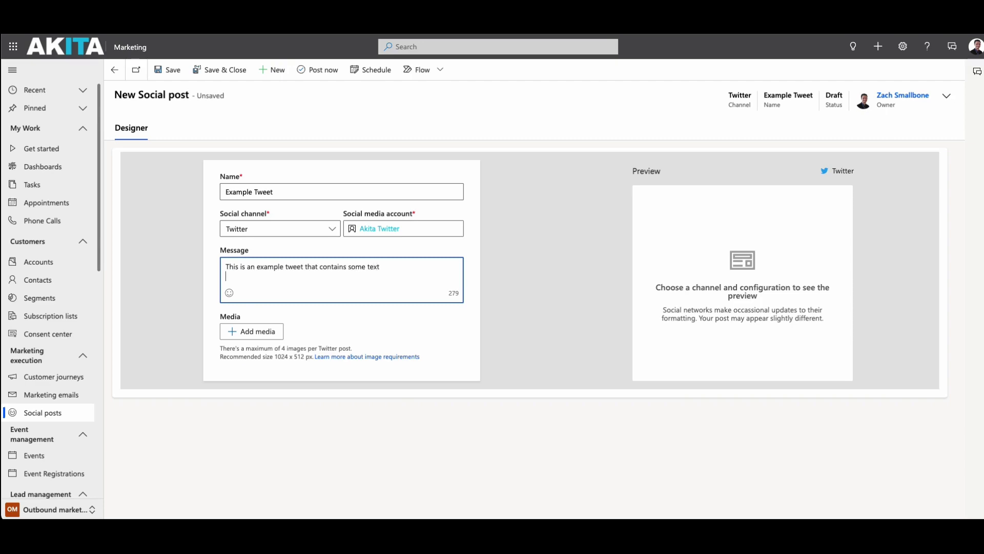
click(547, 326)
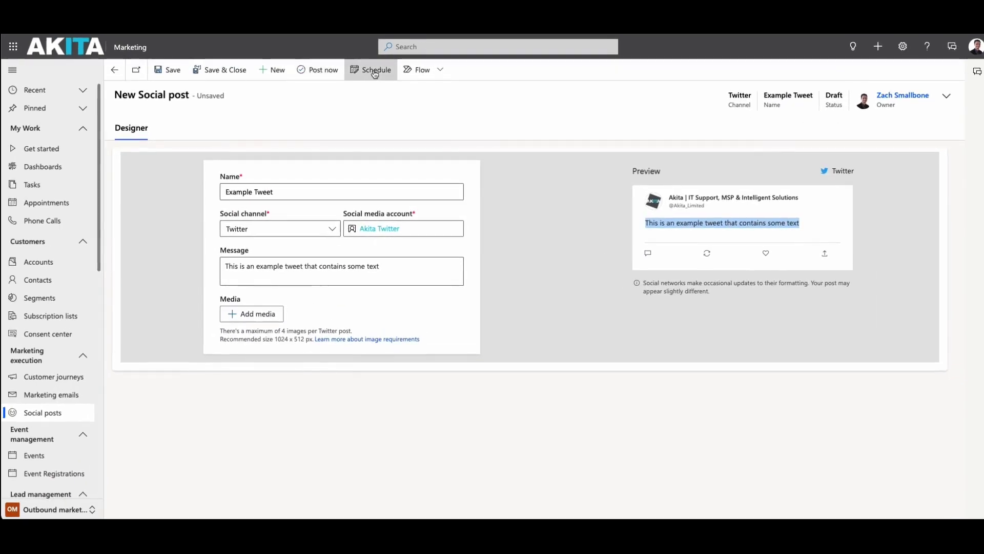
Step: Schedule the tweet to publish on 09/11/2022 at 17:00
click(375, 72)
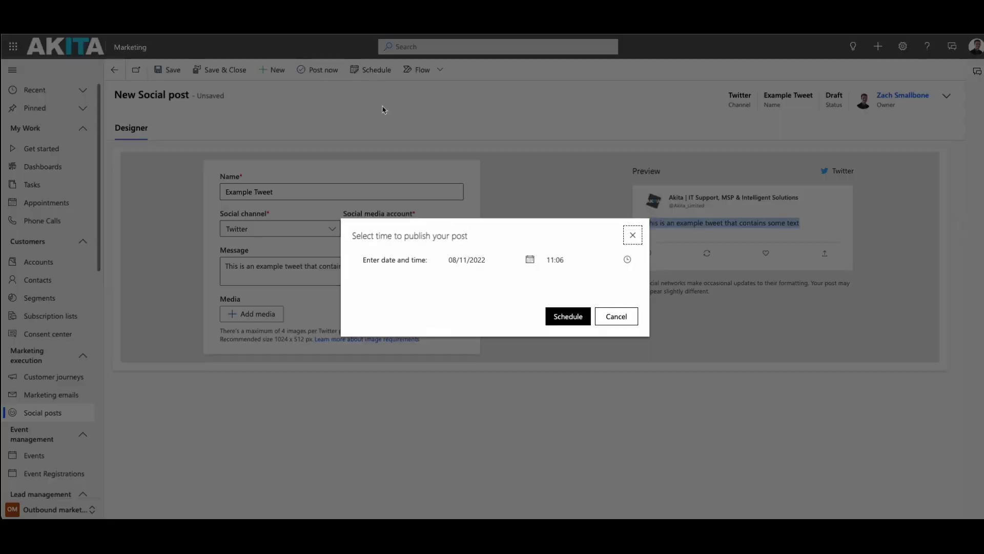
click(529, 262)
click(496, 339)
click(627, 260)
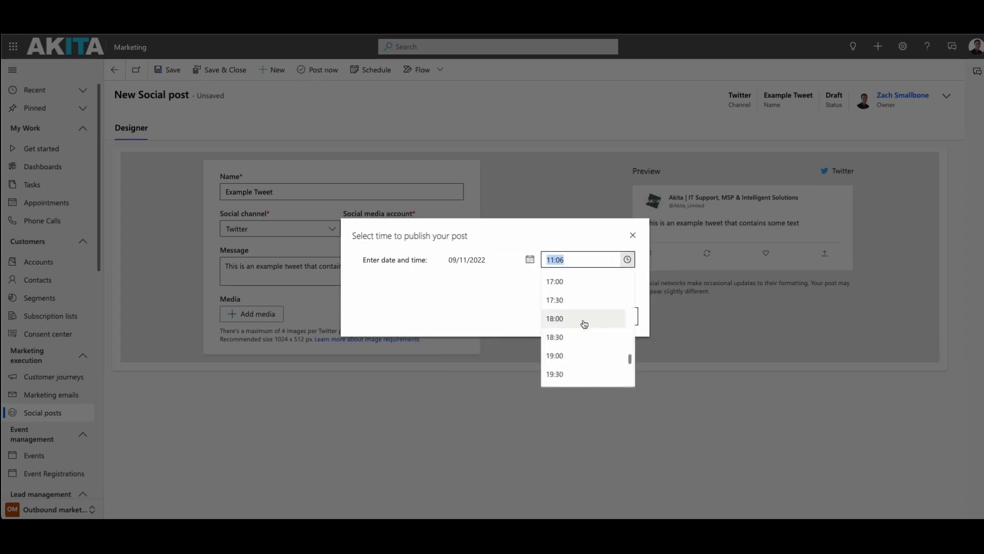
click(572, 284)
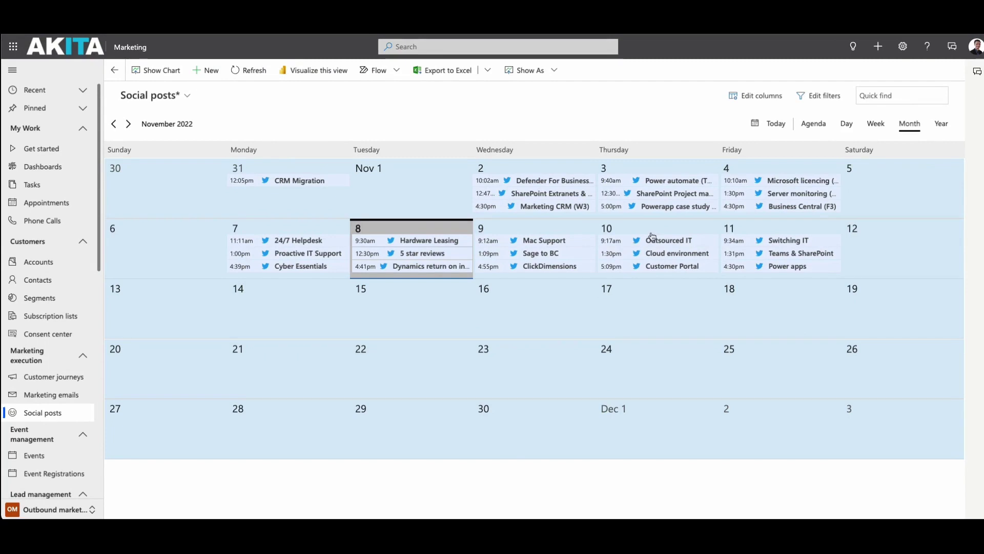
Step: Open the Powerapp case study (TH3) post and select its text
click(651, 207)
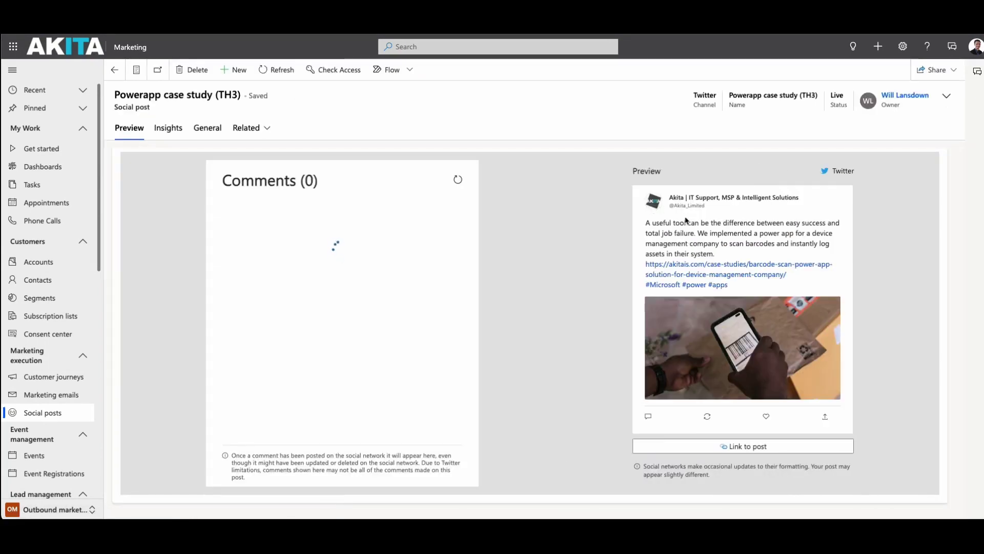
drag(647, 222, 754, 287)
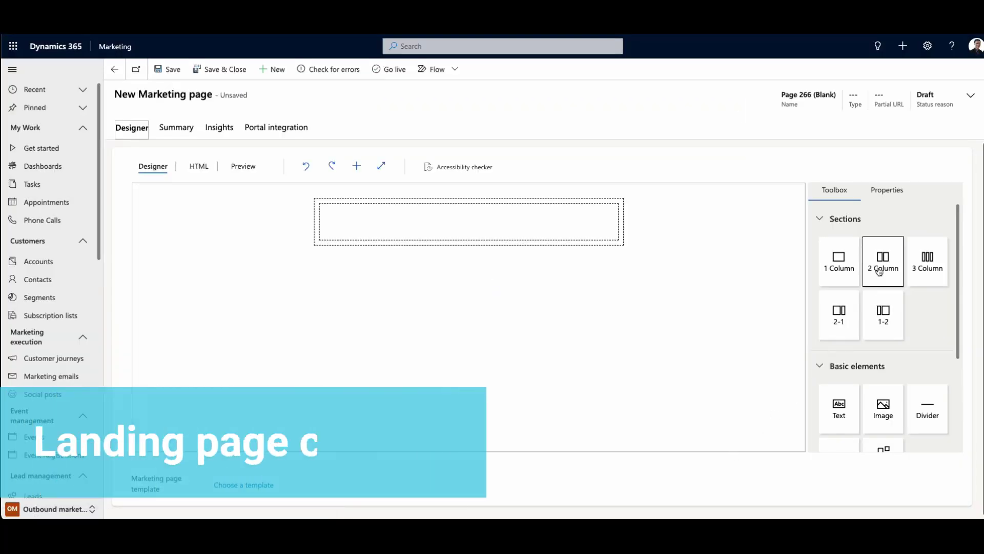
Step: Add a two-column section topped by a bold, big-style header text
drag(883, 262, 513, 213)
click(835, 190)
drag(838, 407, 554, 233)
triple_click(375, 220)
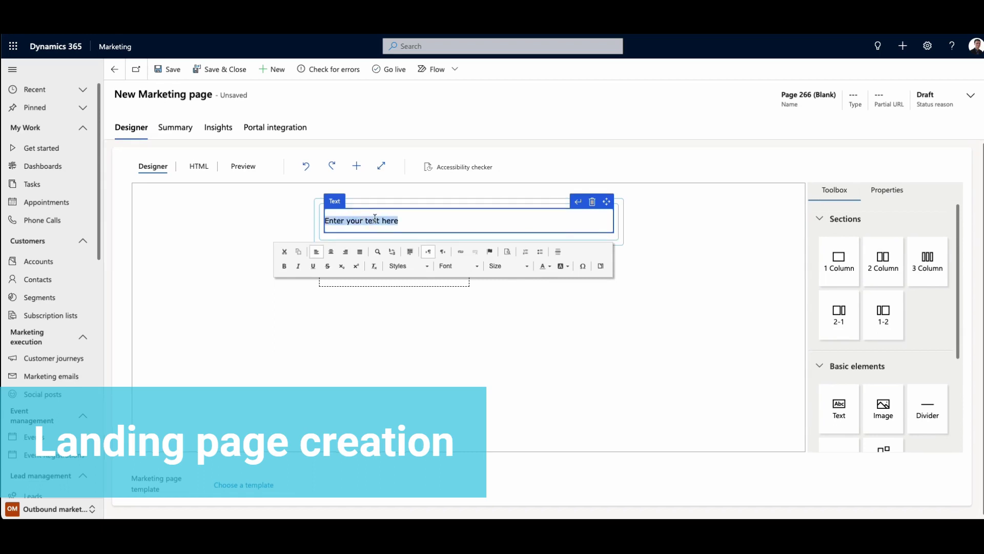
text(Landing Page Header)
click(286, 267)
click(408, 266)
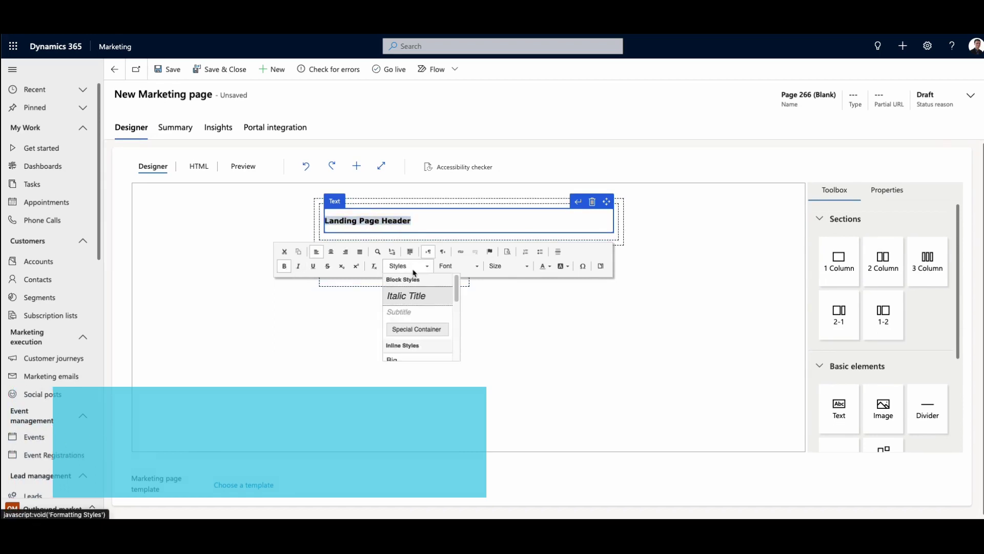
click(392, 355)
click(481, 310)
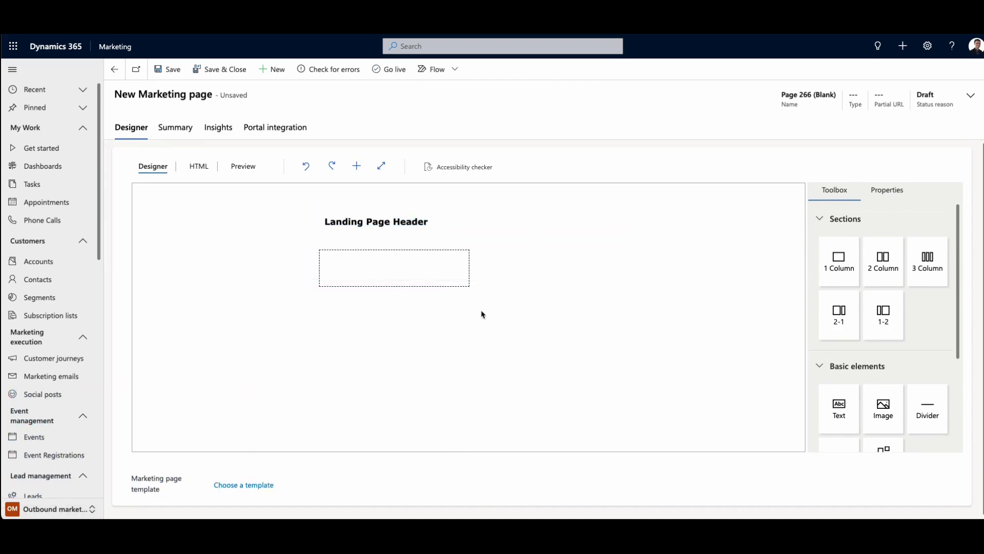
Step: Add a sub-text block in the left column
click(424, 269)
click(830, 190)
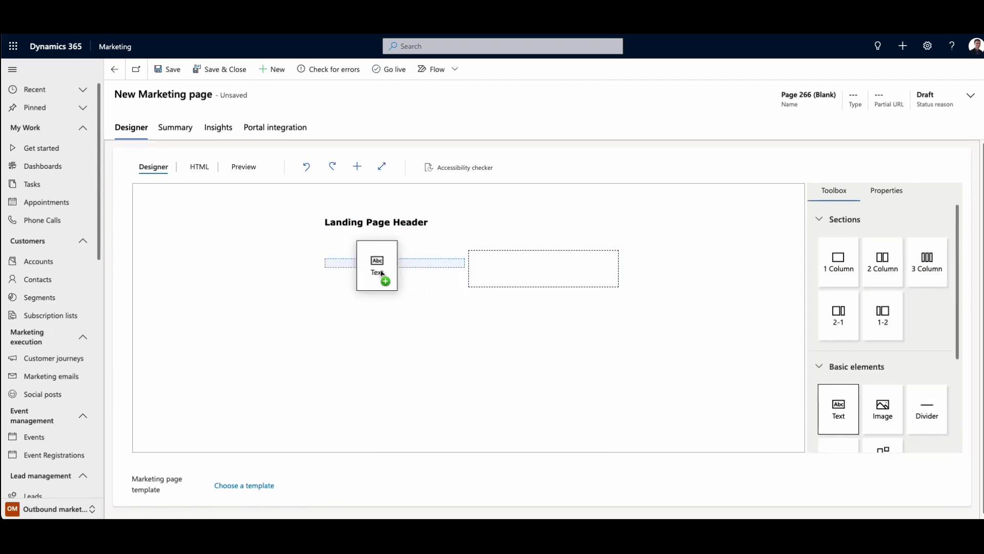
drag(839, 406, 378, 264)
text(Some sub-text)
click(475, 351)
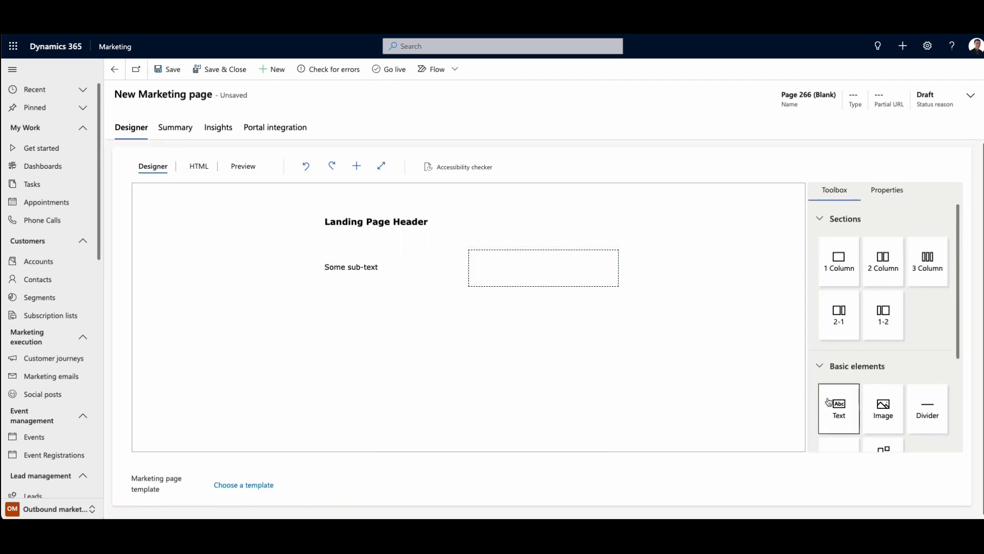
Step: Place the IS Logo.png image in the right column
drag(883, 406, 546, 265)
click(940, 264)
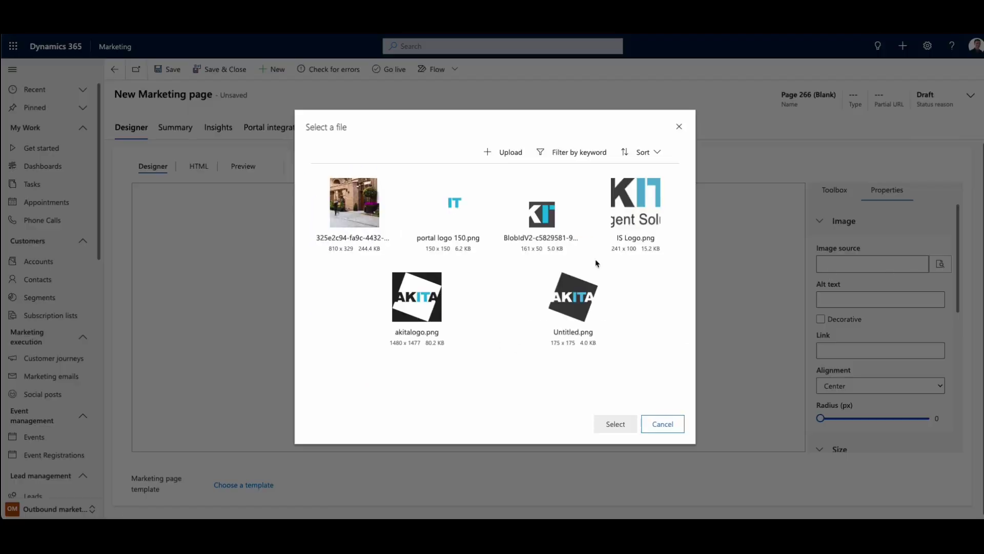
click(630, 223)
click(615, 424)
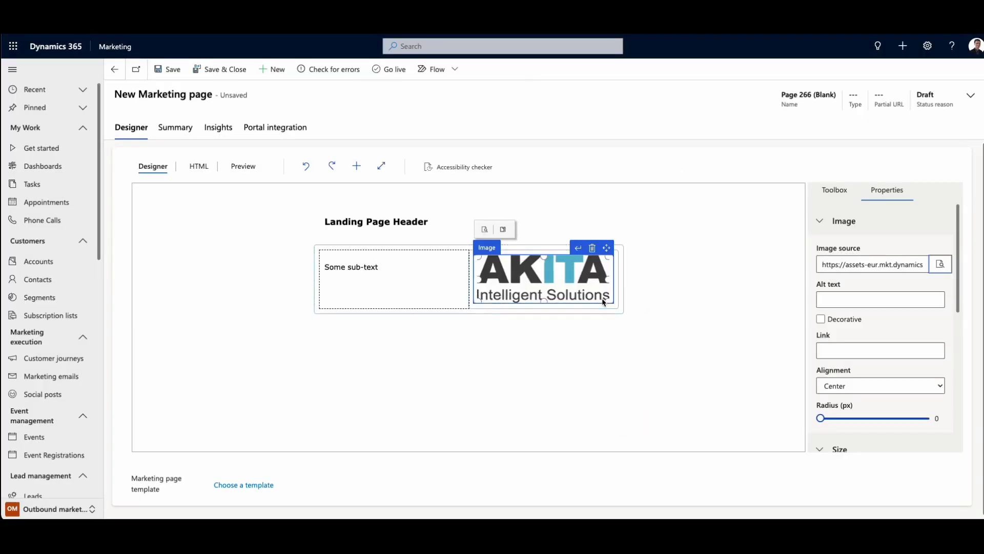
click(519, 319)
Step: Add a linked Call to Action button below the sub-text
click(838, 195)
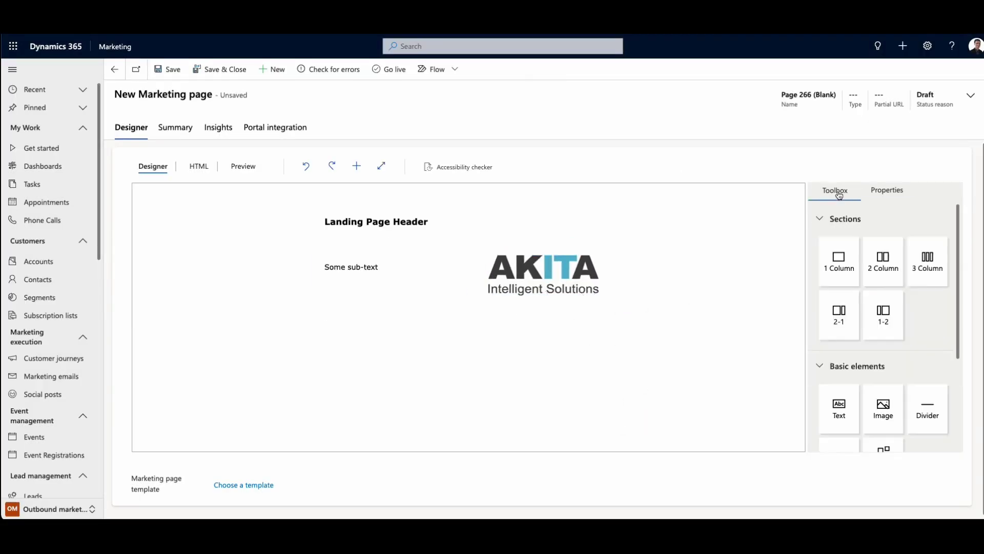
scroll(881, 406, down, 3)
drag(842, 362, 407, 289)
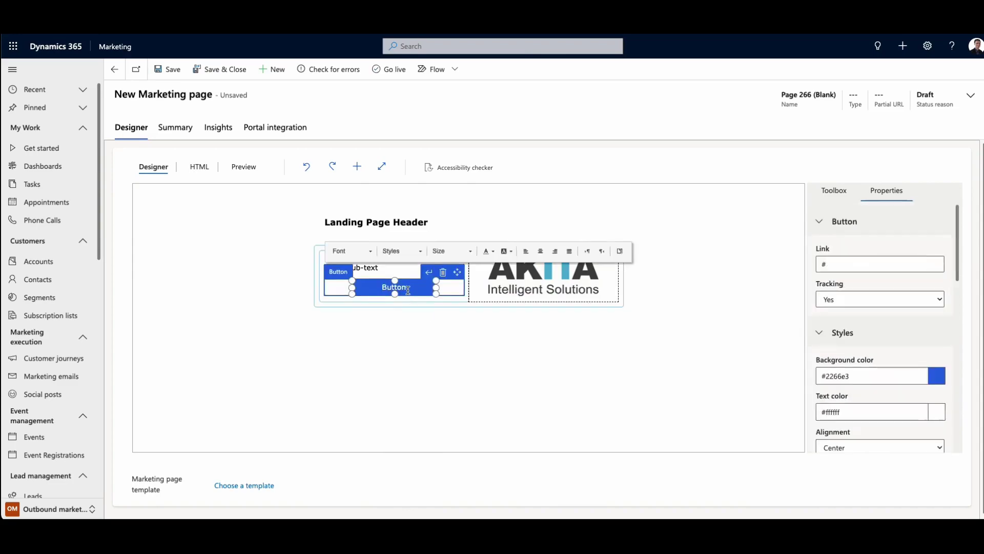
double_click(407, 290)
text(Call to Actio)
click(351, 404)
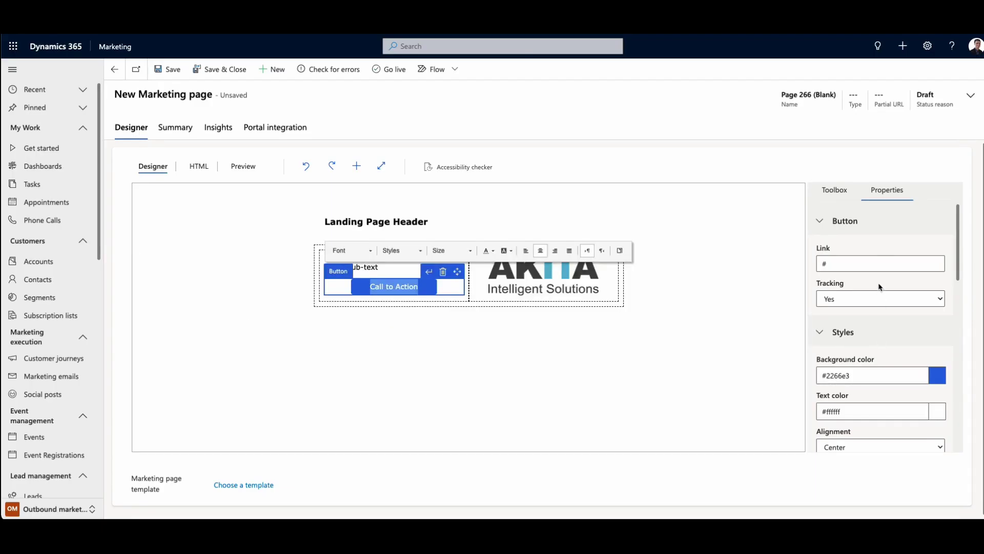
double_click(877, 264)
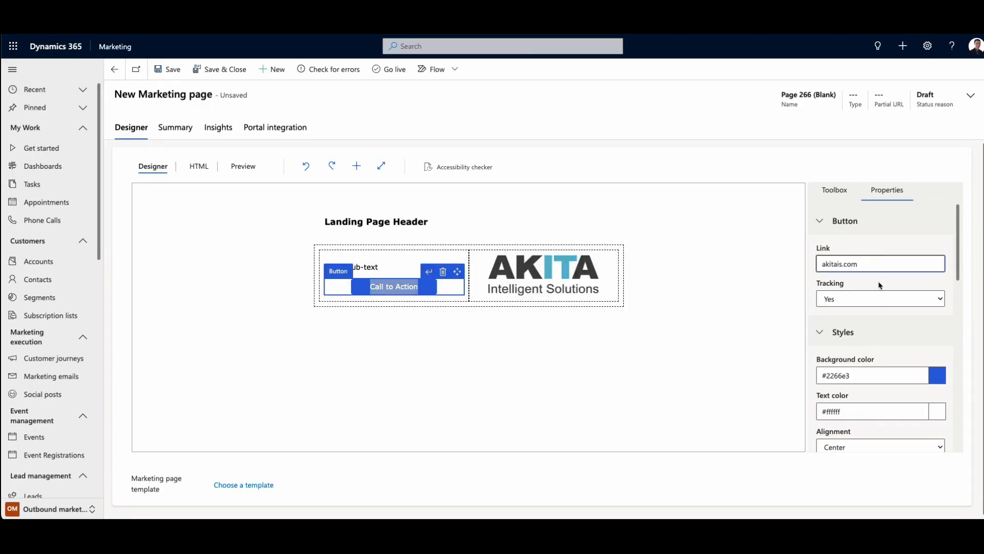
Step: Check the page HTML, then preview on tablet, landscape tablet and phone
click(202, 165)
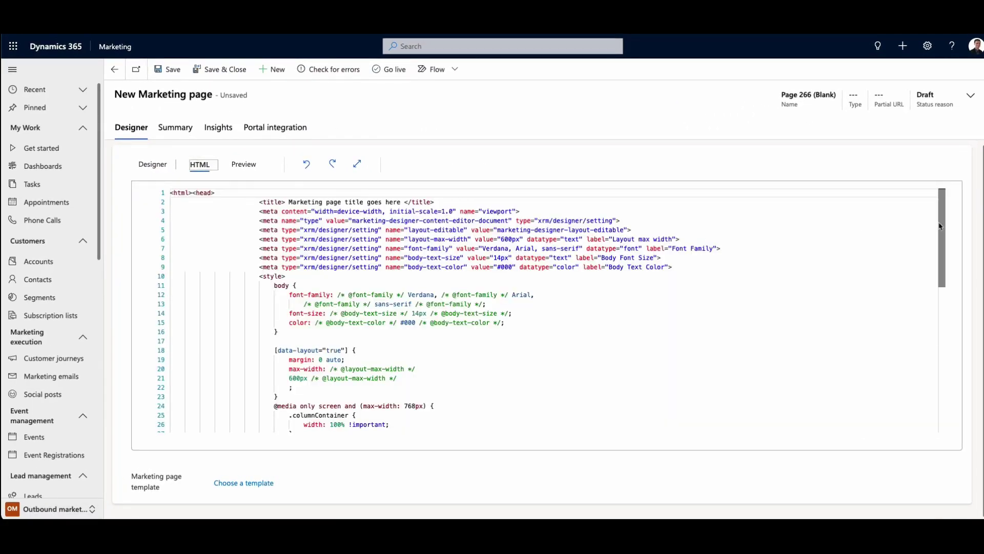
mouse_move(940, 226)
mouse_down()
mouse_move(929, 390)
mouse_move(940, 223)
mouse_up()
click(241, 164)
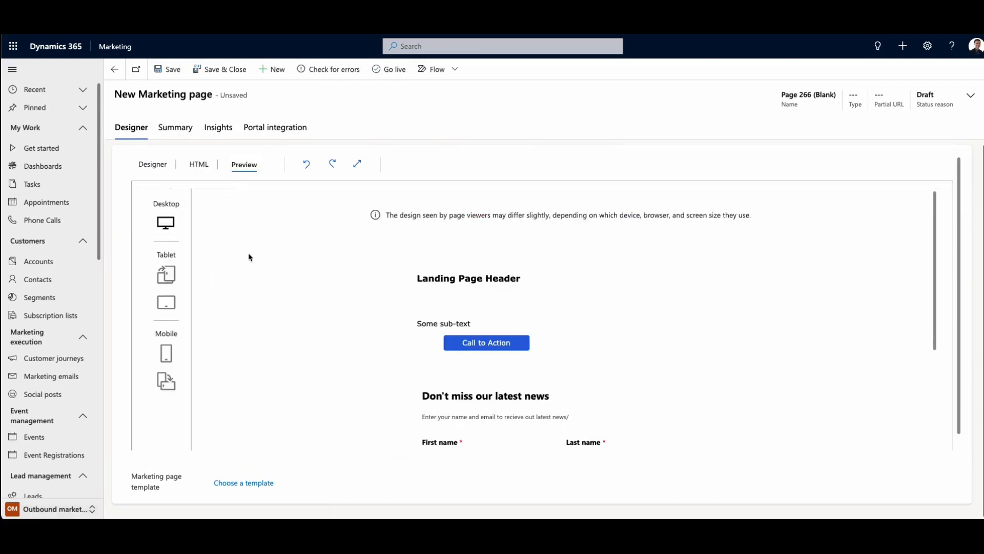
click(166, 273)
click(167, 303)
click(167, 351)
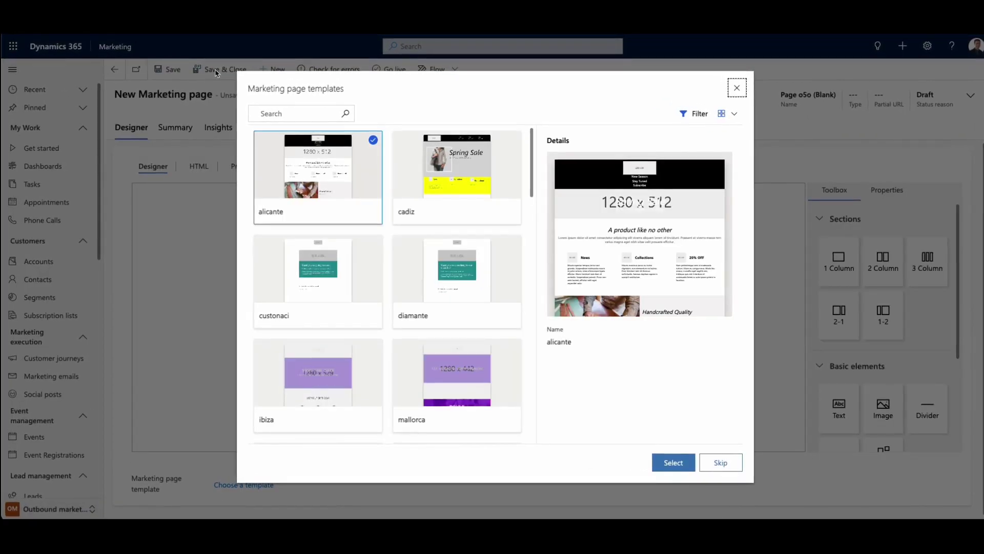
drag(530, 163, 537, 292)
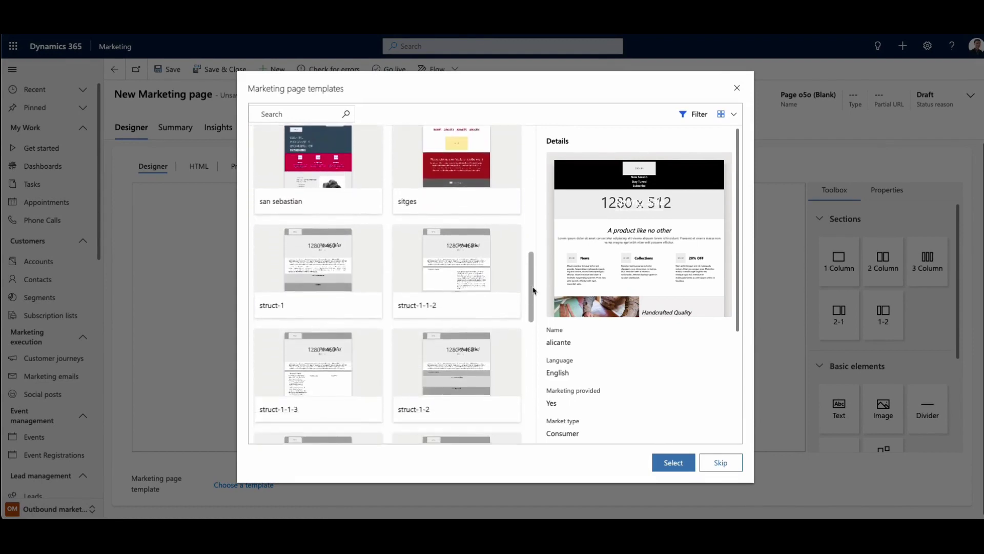
Step: Build the new marketing page from the product page 1 template
drag(536, 291, 530, 227)
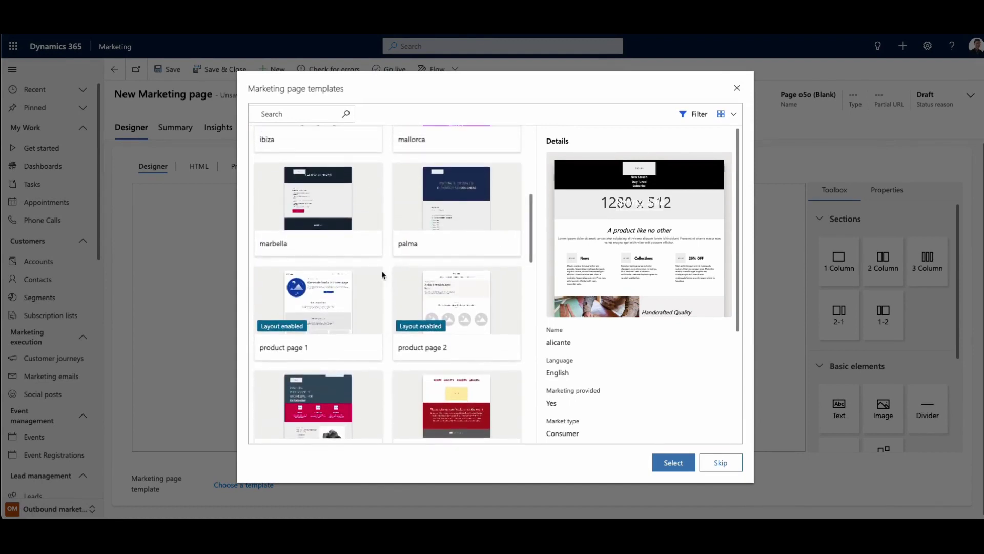
click(379, 275)
click(671, 463)
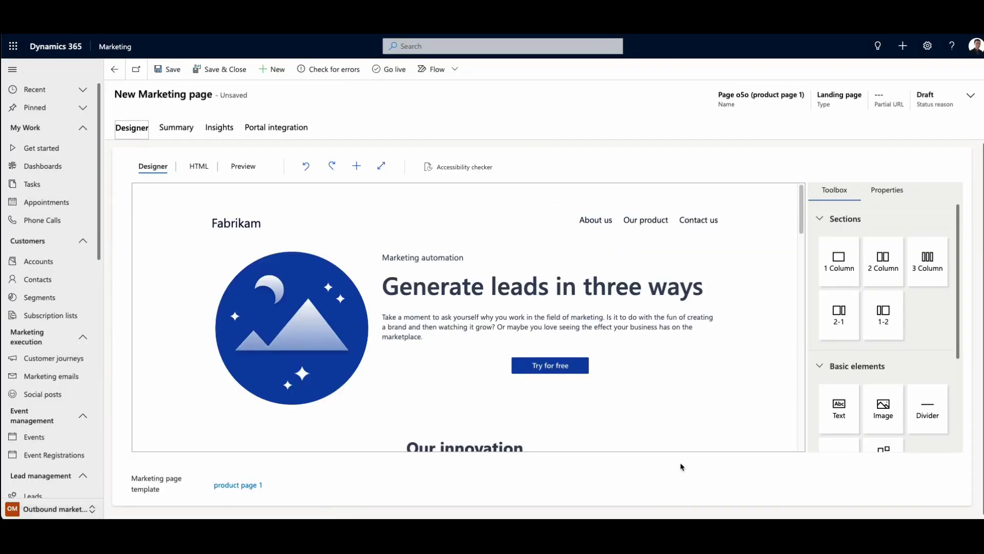
drag(801, 204, 804, 285)
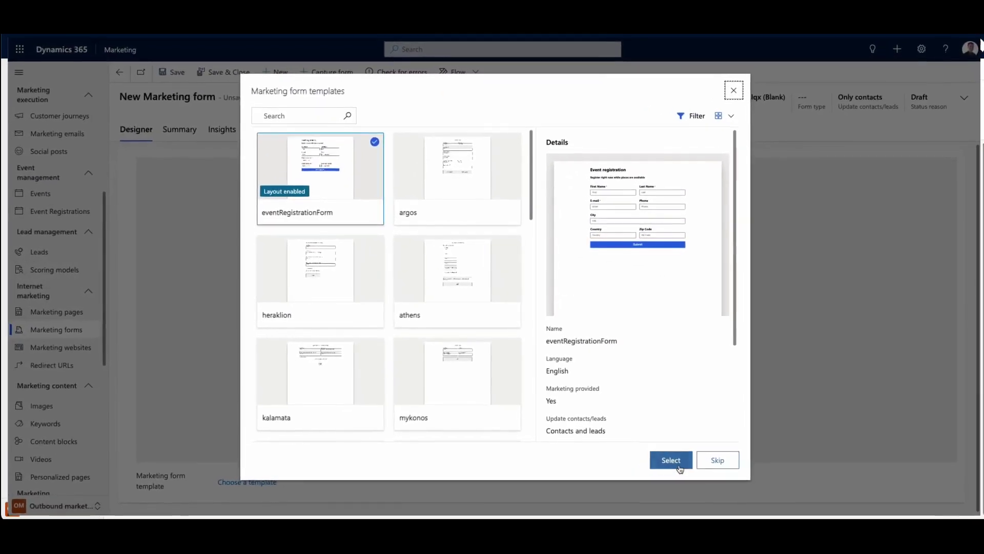
Step: Create an event registration form, add Job Title below Phone, and add an image element
click(648, 435)
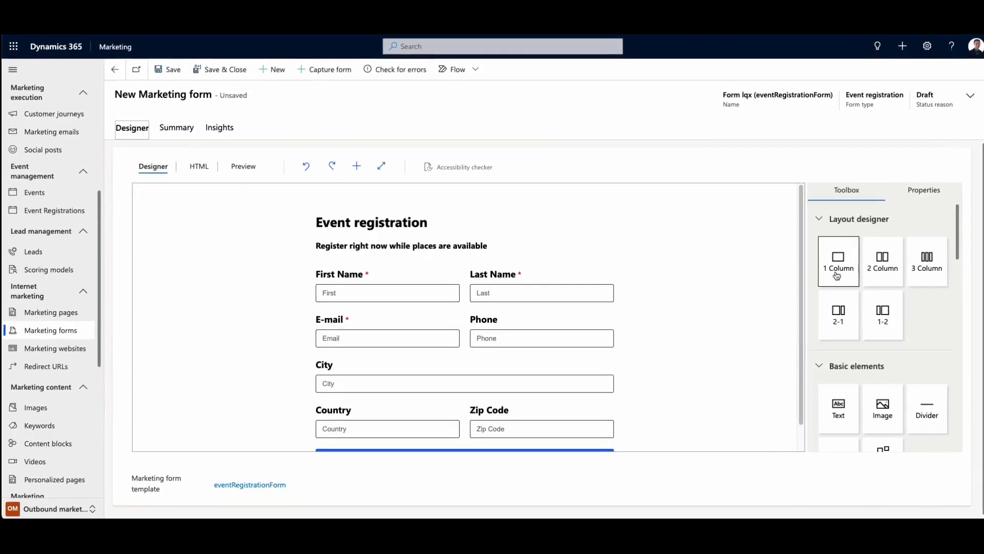
scroll(837, 276, down, 5)
scroll(879, 301, down, 5)
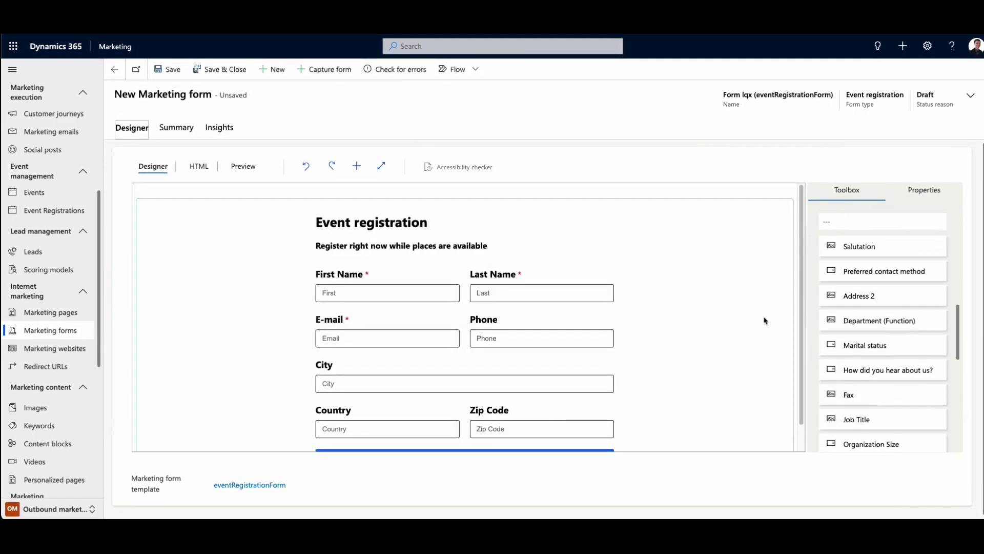
scroll(757, 346, down, 2)
mouse_move(856, 419)
mouse_down()
mouse_move(447, 339)
mouse_move(450, 346)
mouse_up()
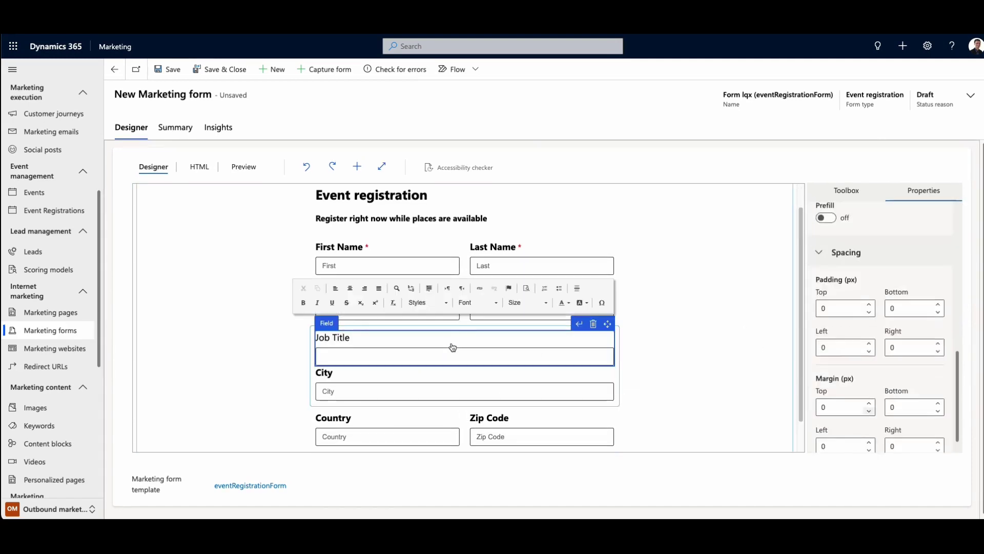
click(846, 189)
scroll(729, 277, up, 2)
scroll(882, 323, up, 5)
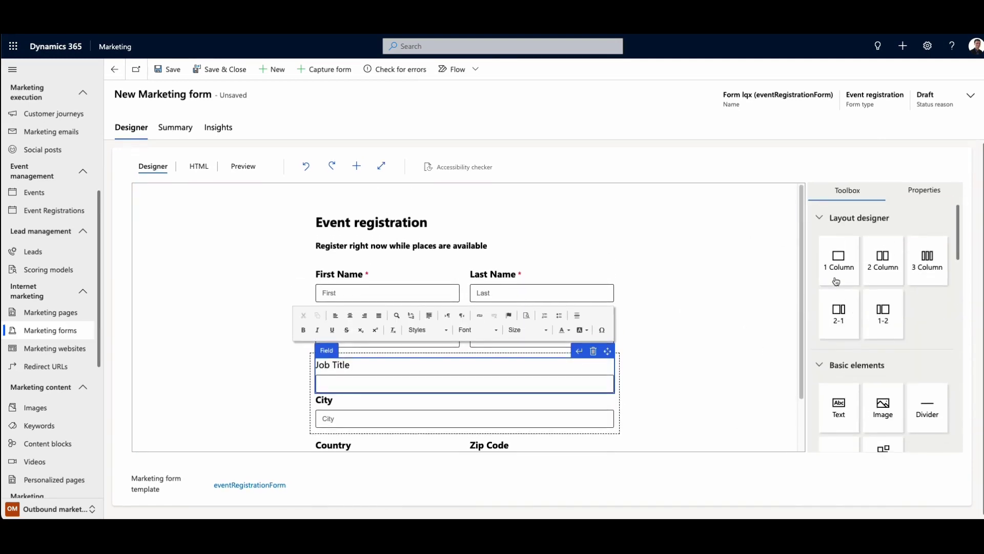
drag(883, 408, 411, 230)
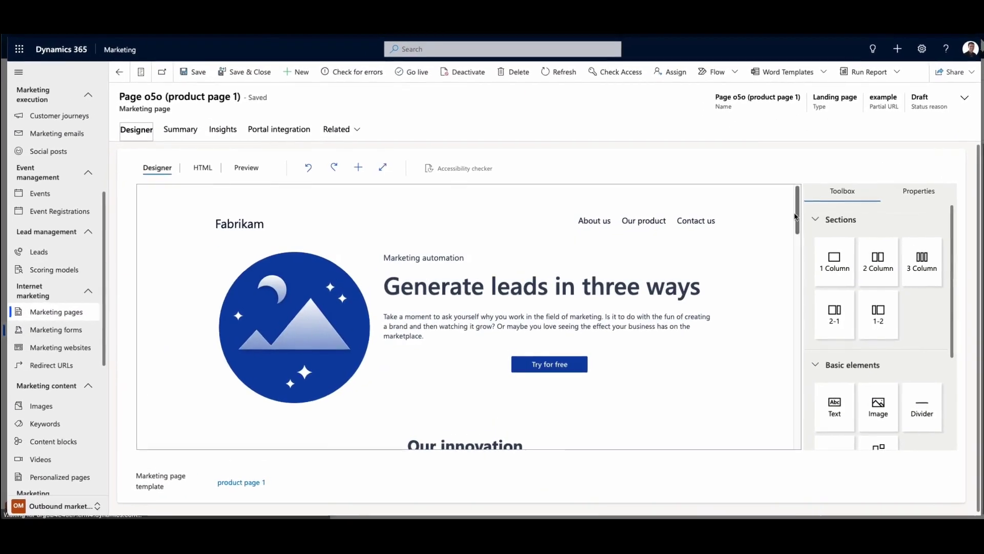
drag(802, 208, 801, 427)
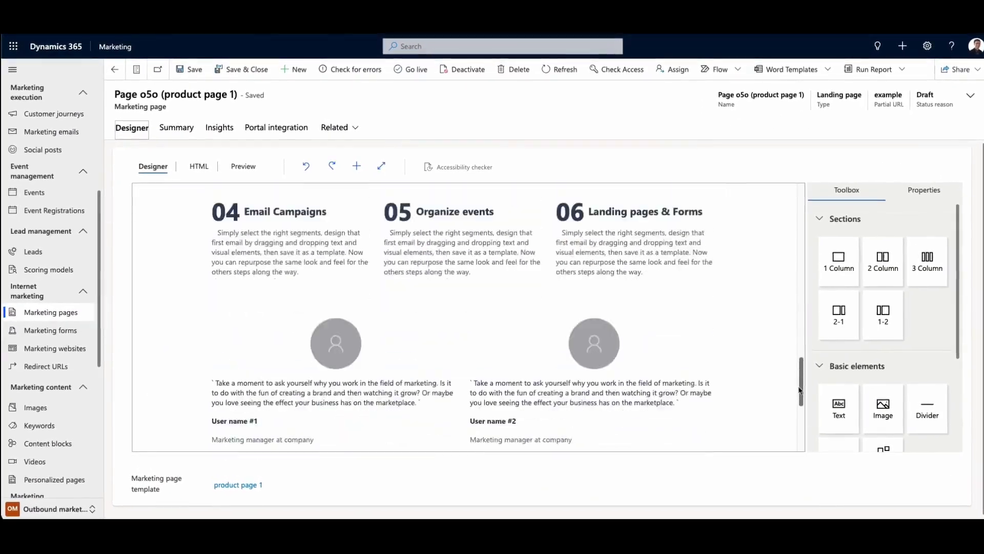
Step: Set the footer form block's Marketing form to Contact Us Form
click(455, 319)
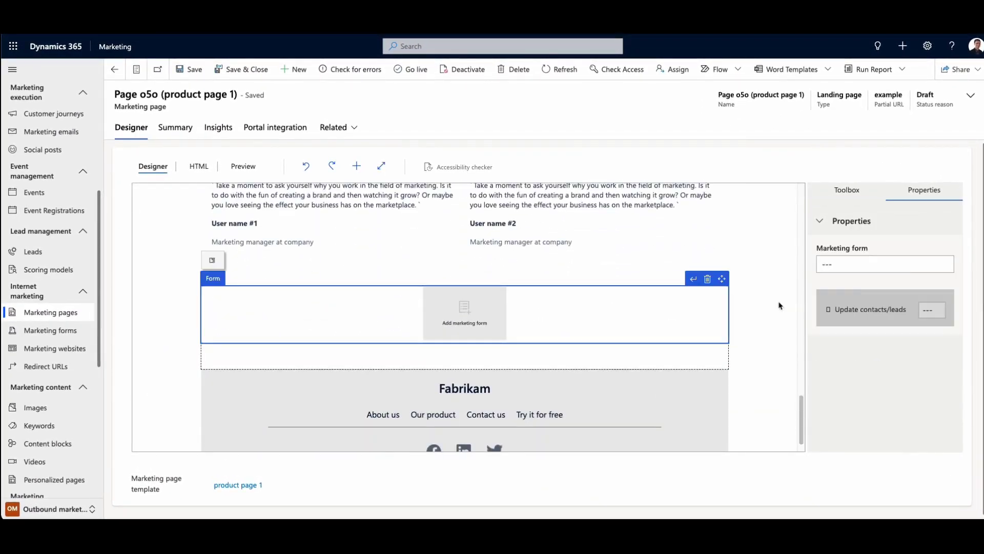
click(942, 266)
click(866, 305)
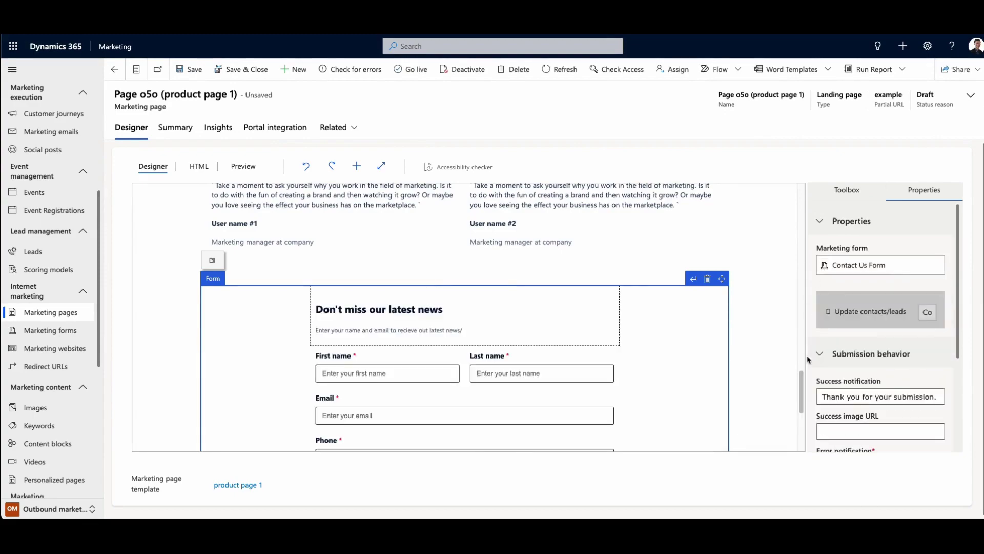
drag(802, 377, 799, 223)
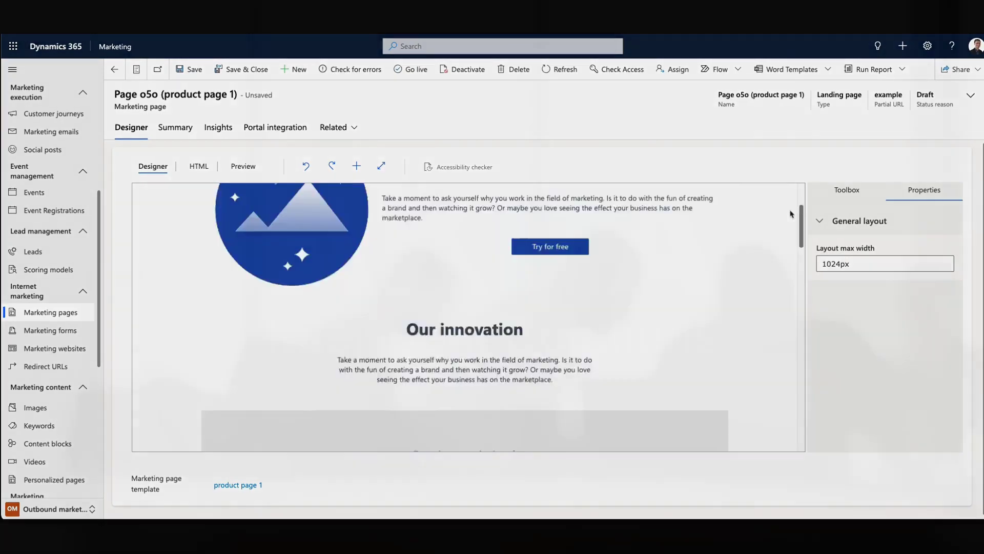